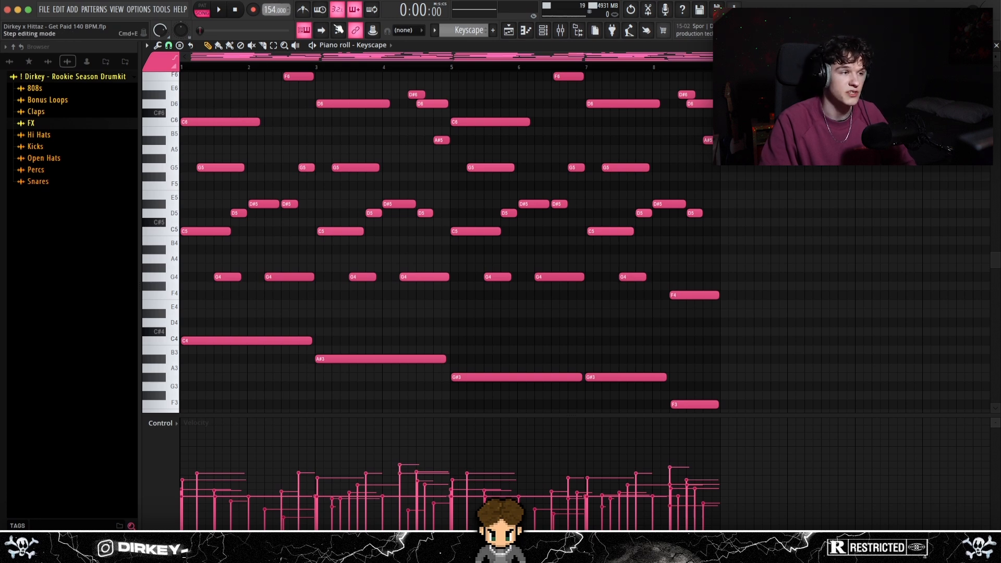
Step: Open the Keyscape channel's instrument to check its piano preset, and return to the channel's piano roll
{"action": "key", "text": "Escape"}
{"action": "left_click", "coordinate": [544, 30]}
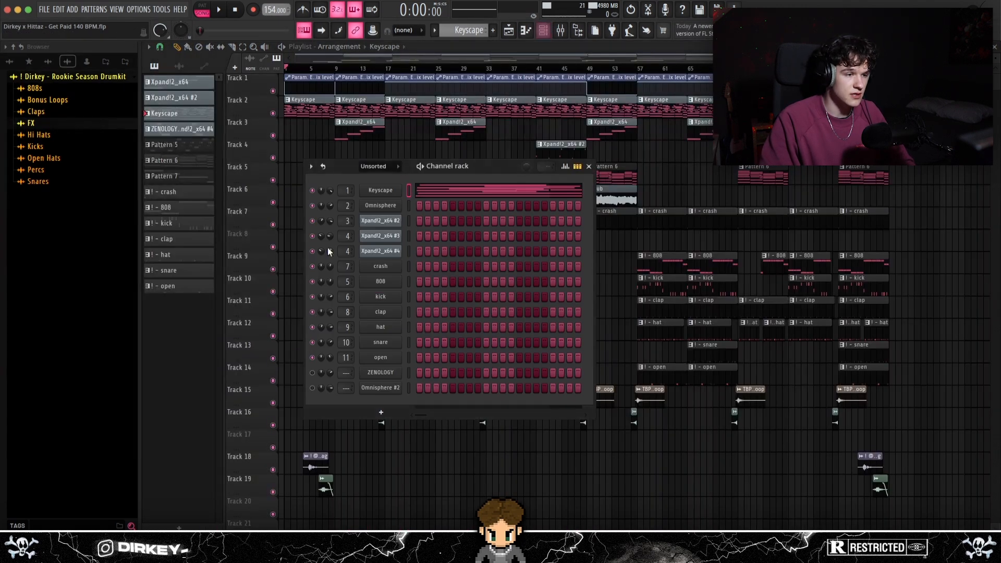
{"action": "left_click", "coordinate": [380, 191]}
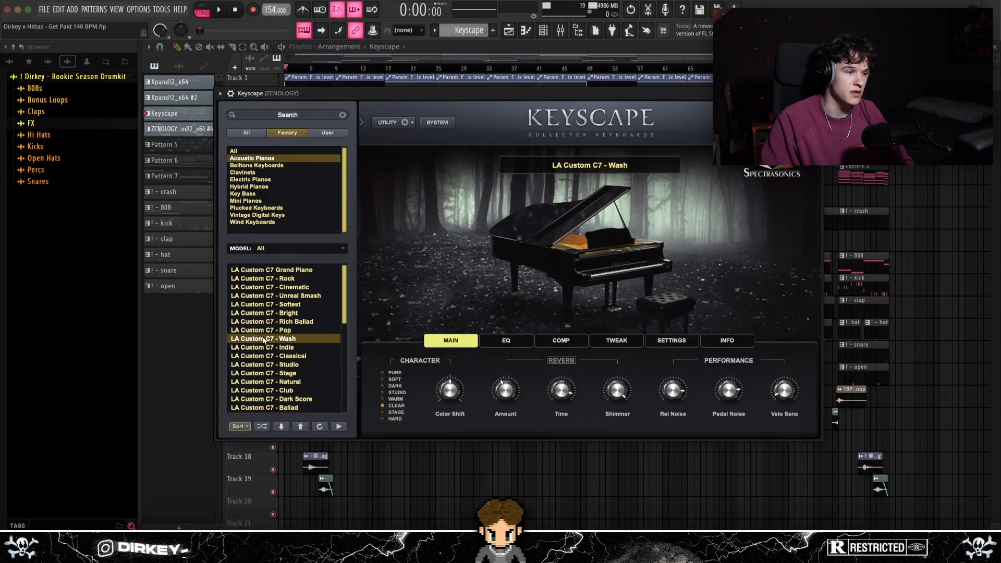
{"action": "key", "text": "F7"}
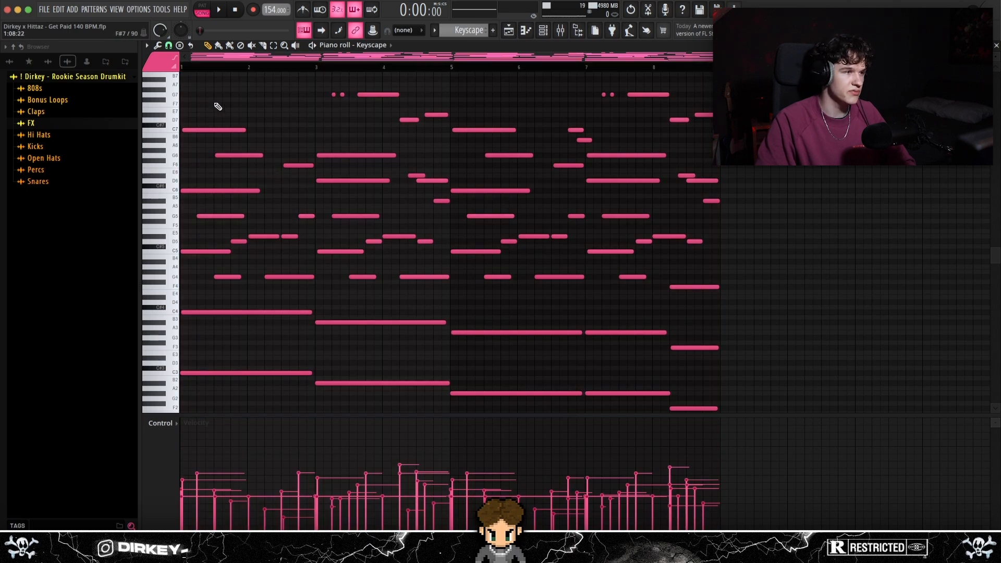
Step: Play the Keyscape pattern and look over its high, middle and low notes in the piano roll
{"action": "key", "text": "space"}
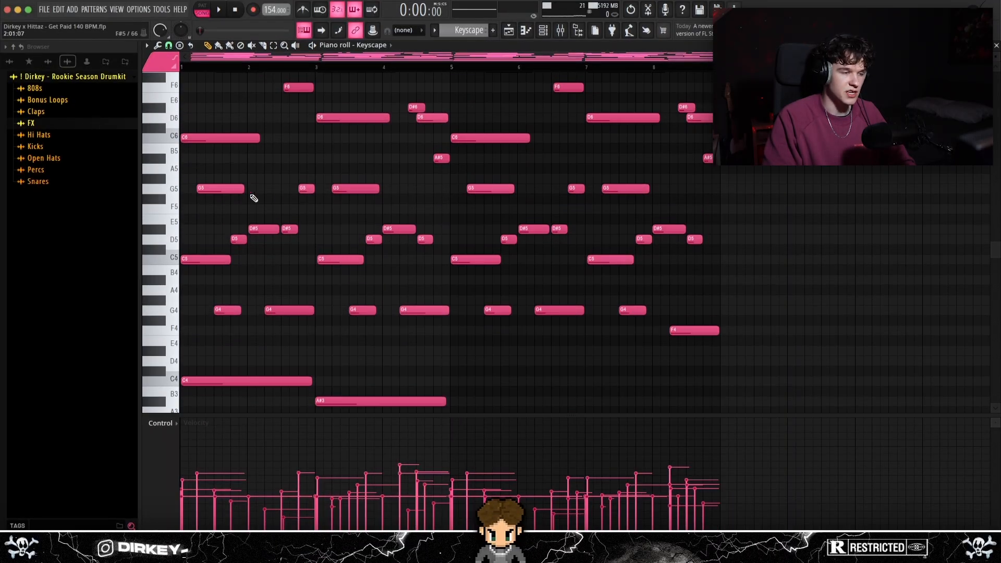
{"action": "scroll", "coordinate": [254, 198], "scroll_direction": "up", "scroll_amount": 5}
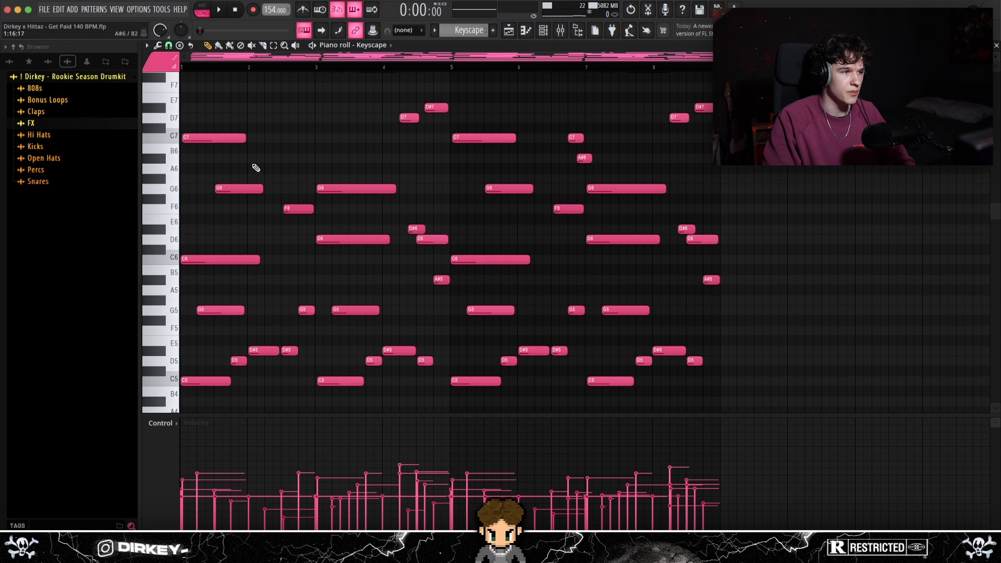
{"action": "scroll", "coordinate": [295, 195], "scroll_direction": "down", "scroll_amount": 3}
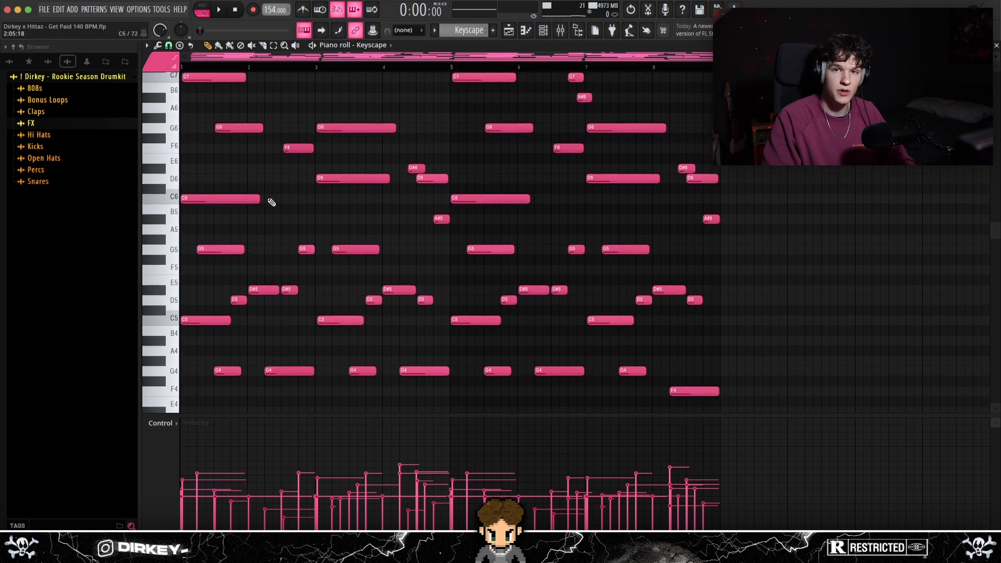
Step: Delete the high melody notes above G5 in the first four bars
{"action": "scroll", "coordinate": [268, 195], "scroll_direction": "up", "scroll_amount": 1}
{"action": "left_click_drag", "start_coordinate": [208, 79], "coordinate": [447, 254]}
{"action": "key", "text": "Delete"}
Step: Delete the remaining melody notes in bars 3 and 4 and the low bass notes of the first four bars
{"action": "scroll", "coordinate": [433, 253], "scroll_direction": "down", "scroll_amount": 4}
{"action": "left_click_drag", "start_coordinate": [334, 147], "coordinate": [449, 302]}
{"action": "key", "text": "Delete"}
{"action": "left_click_drag", "start_coordinate": [183, 333], "coordinate": [371, 383]}
{"action": "key", "text": "Delete"}
{"action": "scroll", "coordinate": [378, 292], "scroll_direction": "down", "scroll_amount": 3}
{"action": "left_click_drag", "start_coordinate": [240, 356], "coordinate": [381, 439]}
{"action": "scroll", "coordinate": [342, 257], "scroll_direction": "up", "scroll_amount": 6}
Step: Play back the melody left in the first two bars
{"action": "key", "text": "space"}
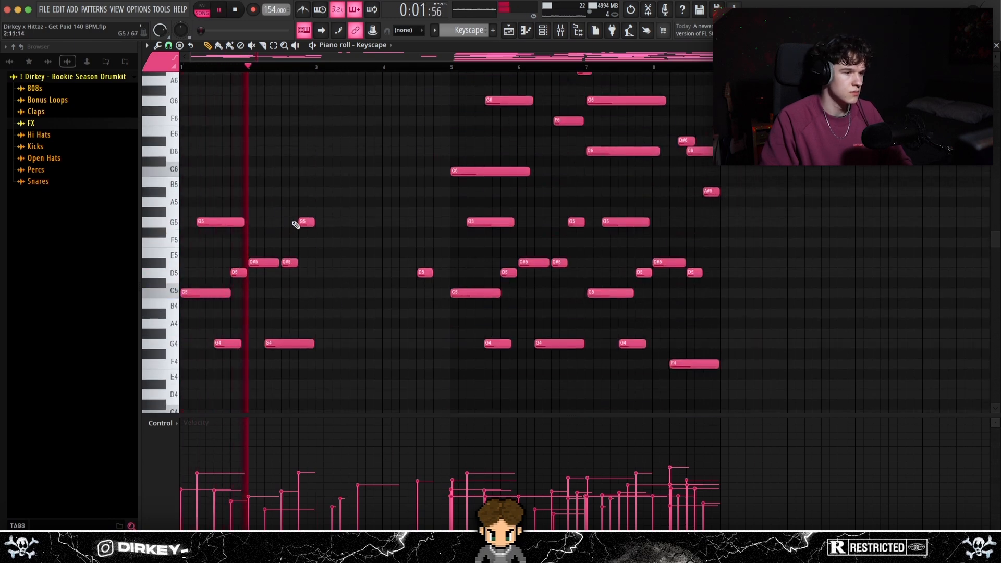
{"action": "key", "text": "space"}
{"action": "scroll", "coordinate": [225, 194], "scroll_direction": "down", "scroll_amount": 3}
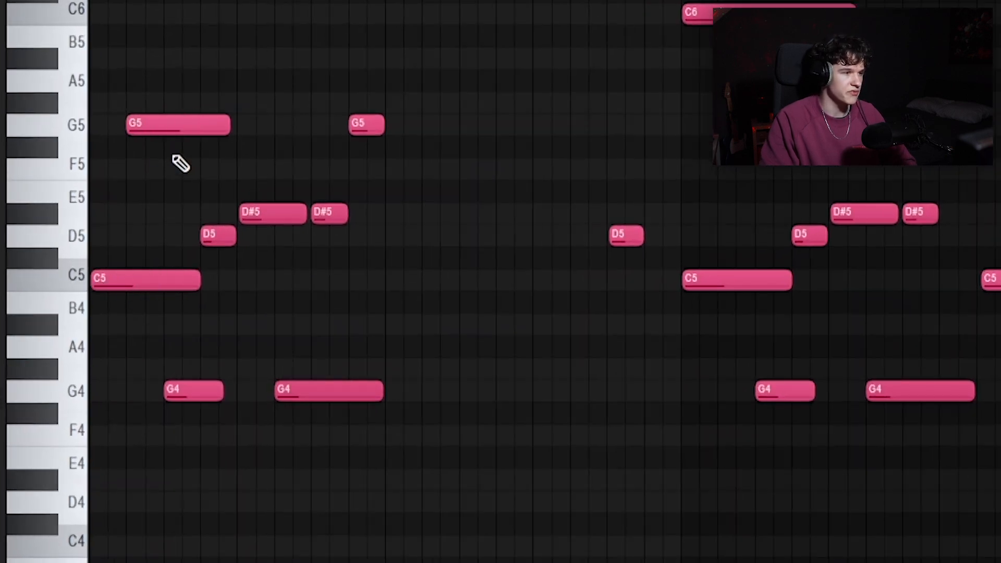
Step: Try stacking the first D#5 and G5 notes over C5 at the start of bar 1, and play the result
{"action": "key", "text": "ctrl+Down"}
{"action": "key", "text": "ctrl+Up"}
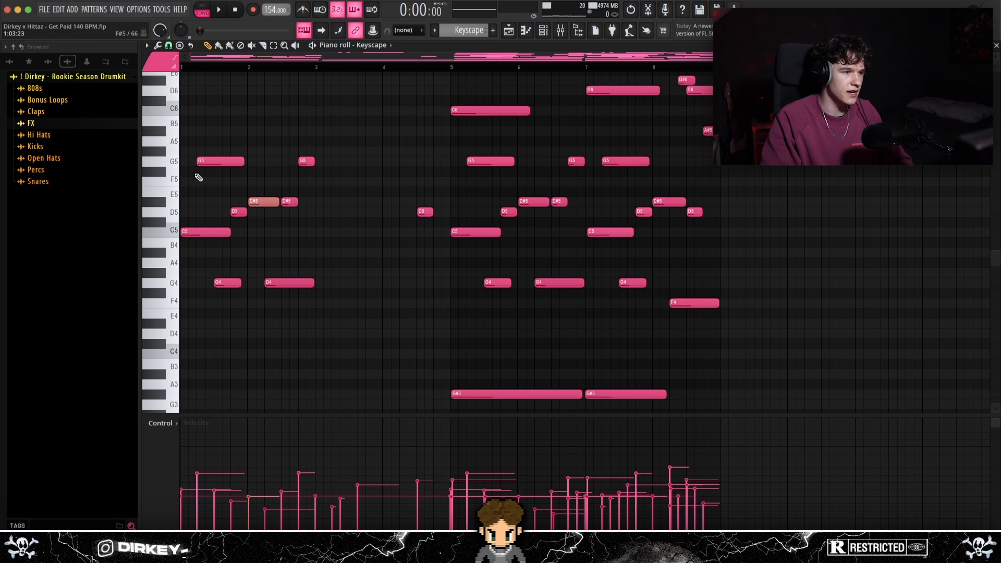
{"action": "left_click_drag", "start_coordinate": [261, 202], "coordinate": [192, 202]}
{"action": "left_click_drag", "start_coordinate": [214, 160], "coordinate": [197, 161]}
{"action": "key", "text": "space"}
{"action": "key", "text": "space"}
Step: Undo the D#5 and G5 note moves and the deletions of the bass notes and the bars 3 and 4 melody
{"action": "key", "text": "ctrl+z"}
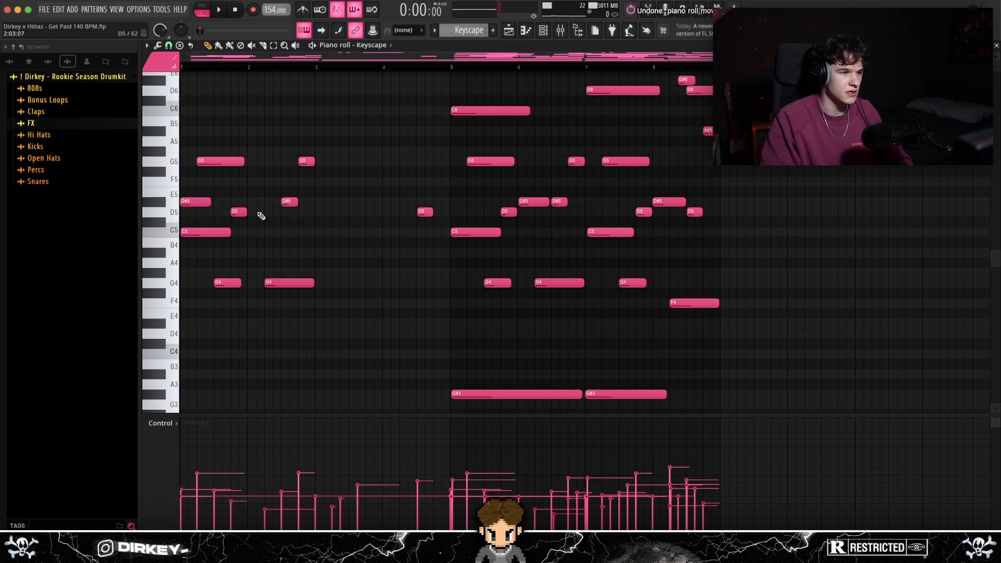
{"action": "key", "text": "ctrl+z"}
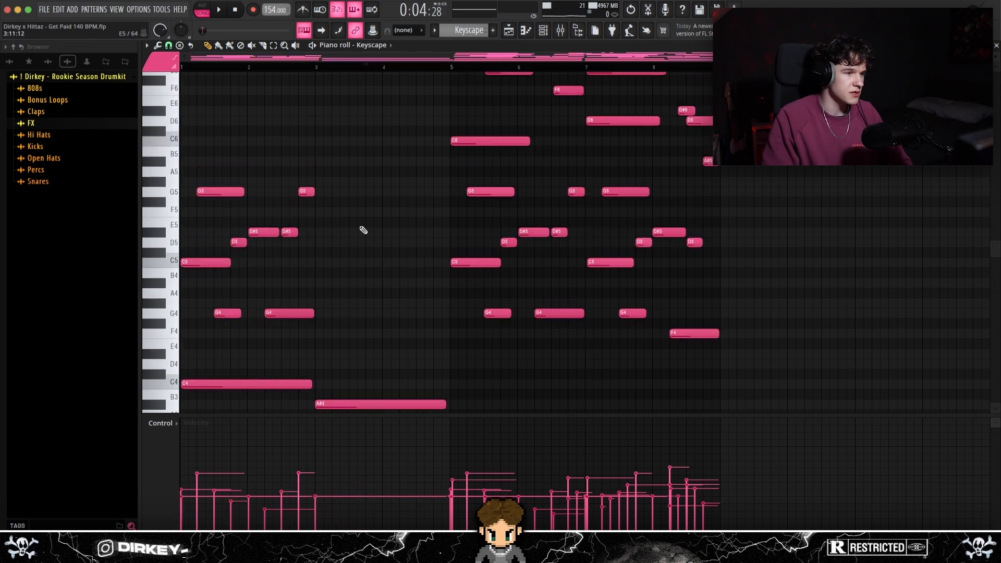
{"action": "key", "text": "ctrl+z"}
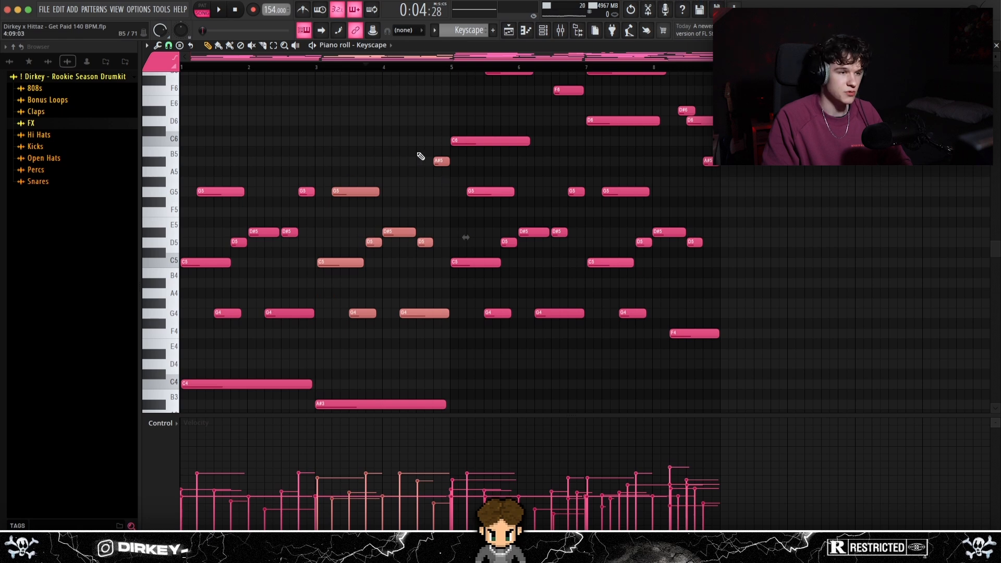
Step: Try the final F4 melody note in bar 8 two semitones higher and move it back to F4
{"action": "left_click", "coordinate": [295, 186]}
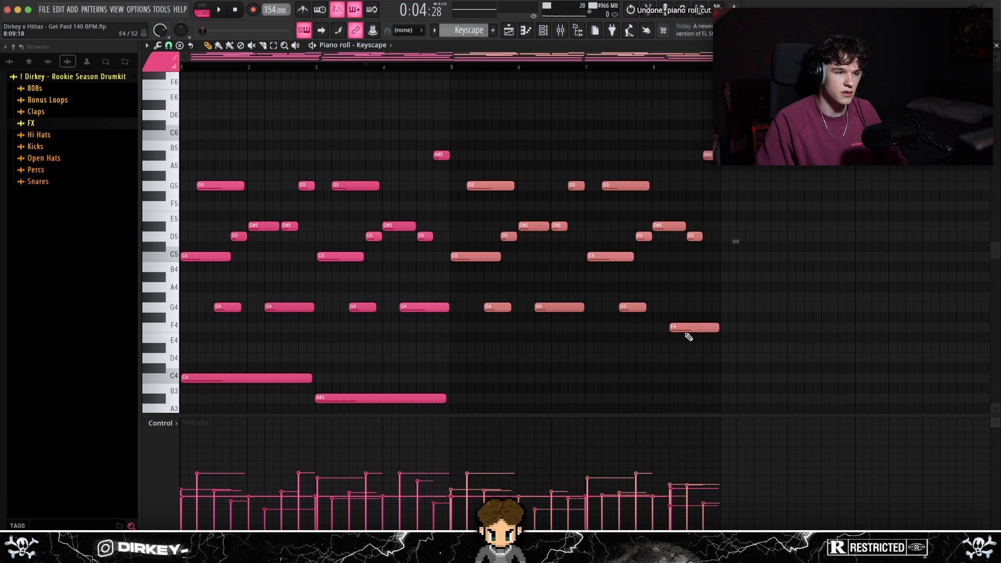
{"action": "left_click_drag", "start_coordinate": [663, 318], "coordinate": [711, 338]}
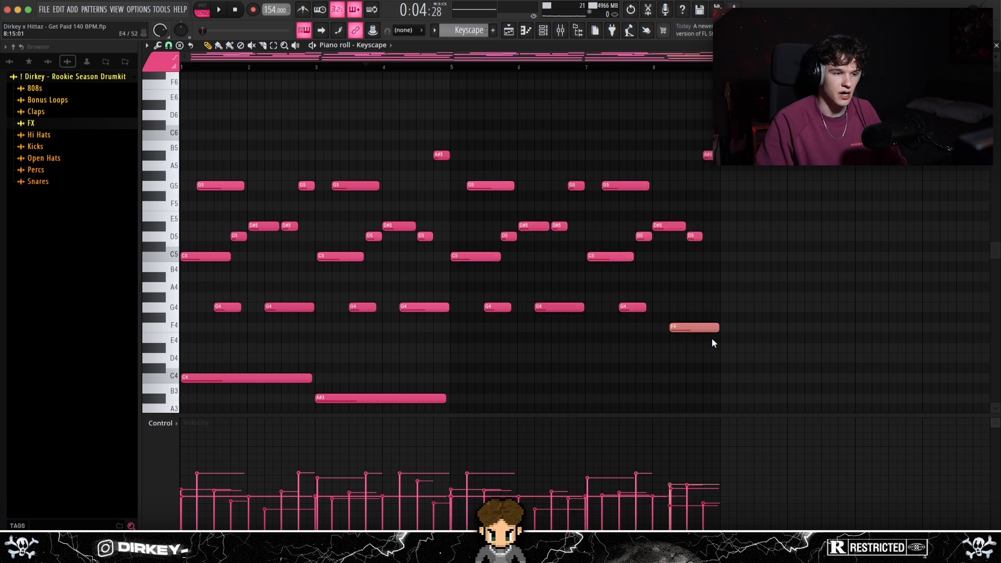
{"action": "key", "text": "shift+Up"}
{"action": "key", "text": "shift+Up"}
{"action": "key", "text": "shift+Down"}
{"action": "key", "text": "shift+Down"}
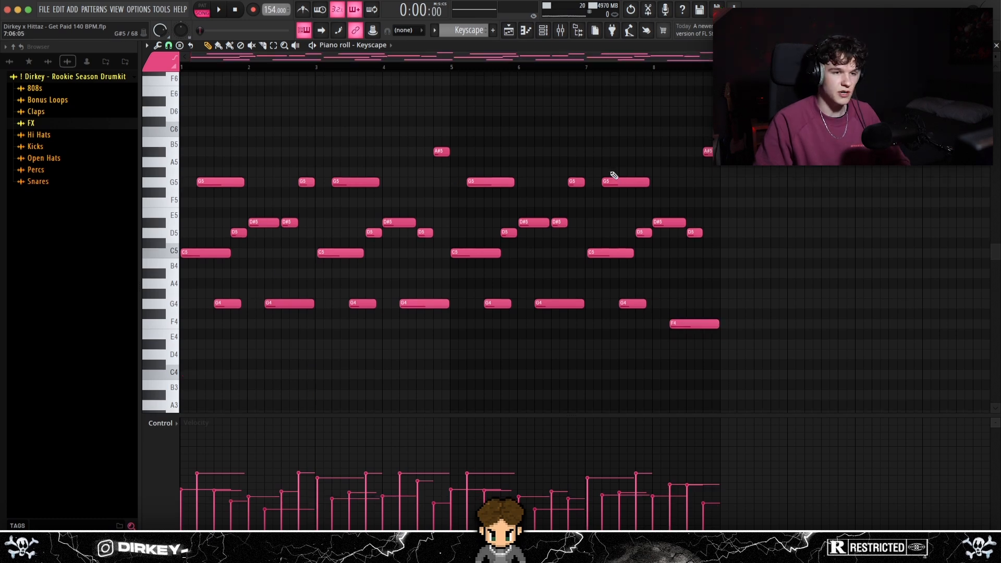
Step: Undo the deletion of the low bass notes
{"action": "scroll", "coordinate": [313, 261], "scroll_direction": "down", "scroll_amount": 4}
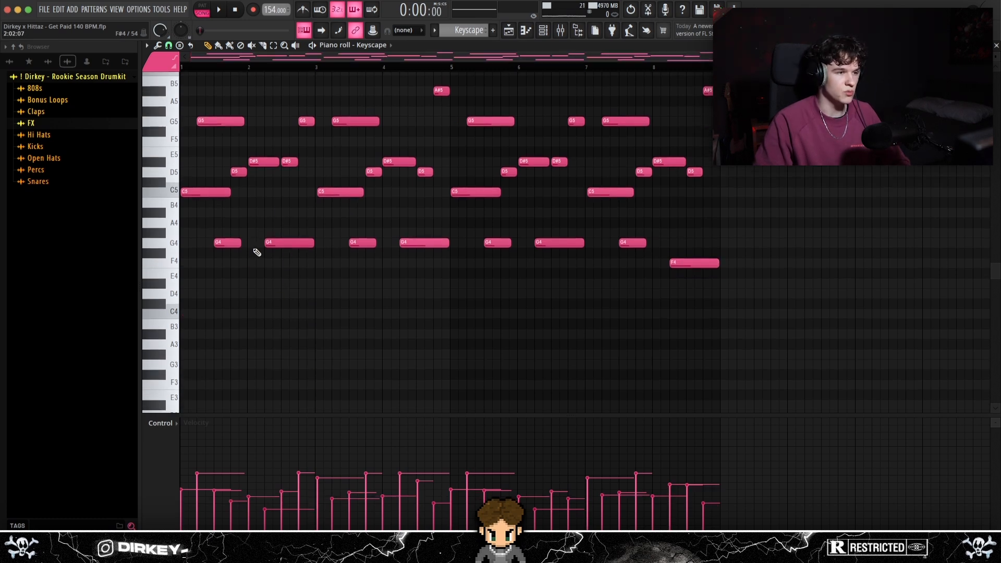
{"action": "key", "text": "ctrl+z"}
{"action": "scroll", "coordinate": [331, 374], "scroll_direction": "down", "scroll_amount": 4}
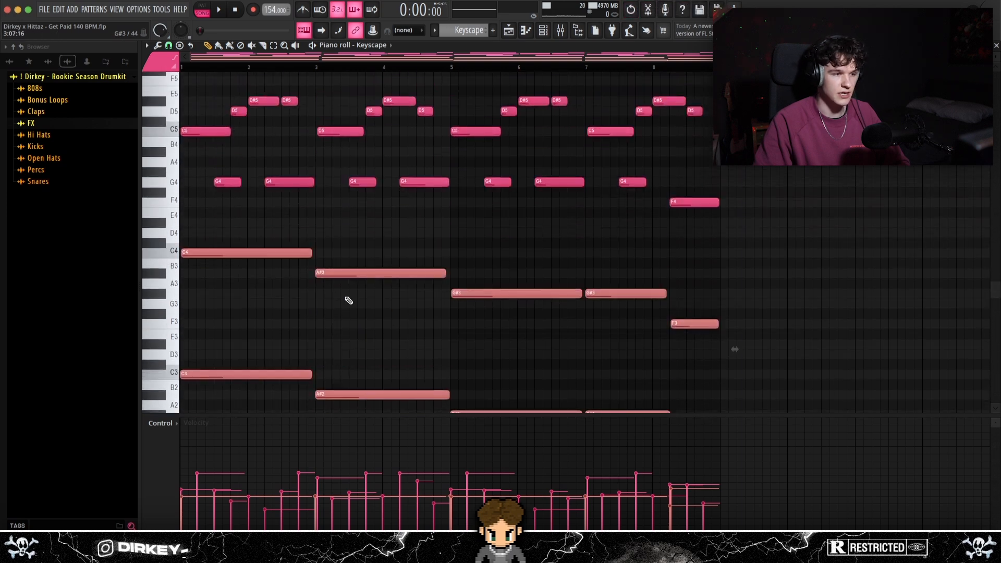
Step: Single out the octave bass pairs in turn: C4 and C3, A#3 and A#2, G#3 and G#2, F3 and F2
{"action": "scroll", "coordinate": [213, 218], "scroll_direction": "down", "scroll_amount": 4}
{"action": "left_click_drag", "start_coordinate": [210, 188], "coordinate": [270, 337]}
{"action": "left_click_drag", "start_coordinate": [346, 189], "coordinate": [402, 373]}
{"action": "left_click_drag", "start_coordinate": [493, 202], "coordinate": [527, 356]}
{"action": "left_click_drag", "start_coordinate": [690, 219], "coordinate": [708, 386]}
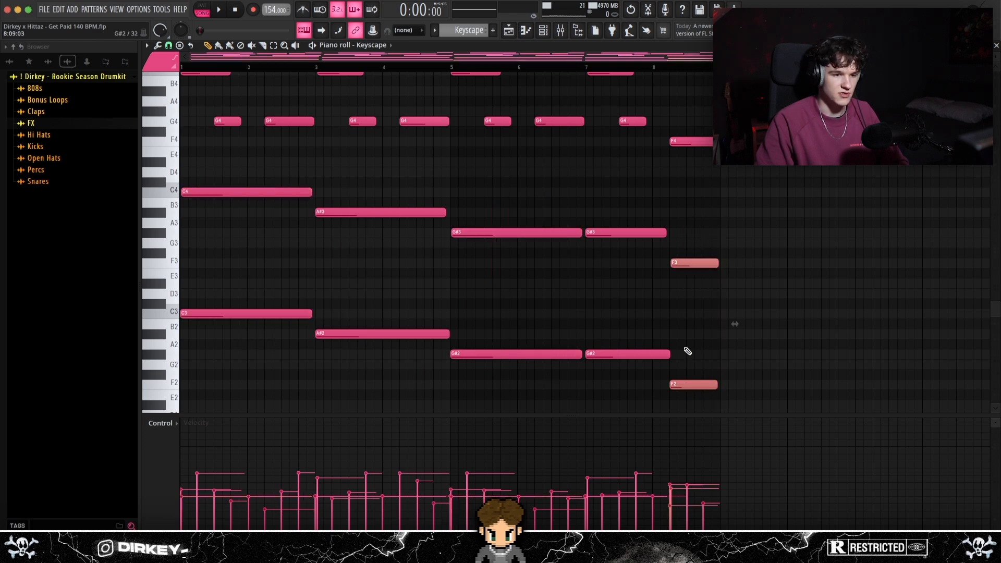
{"action": "left_click", "coordinate": [683, 354], "text": "super"}
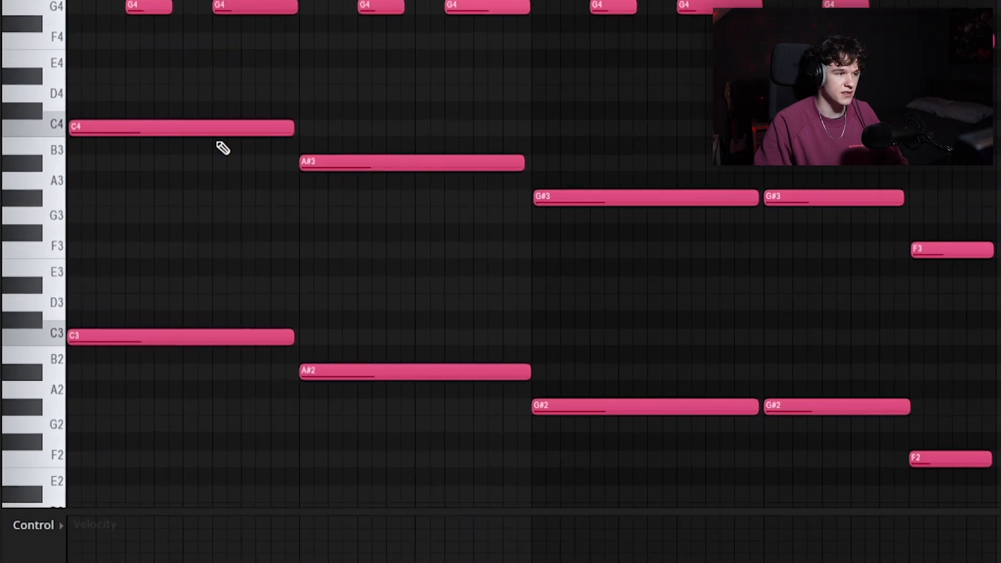
Step: Try the first C4 bass note two semitones lower at A#3, twice, returning it to C4 each time
{"action": "left_click_drag", "start_coordinate": [261, 177], "coordinate": [272, 207]}
{"action": "key", "text": "shift+Down"}
{"action": "key", "text": "shift+Down"}
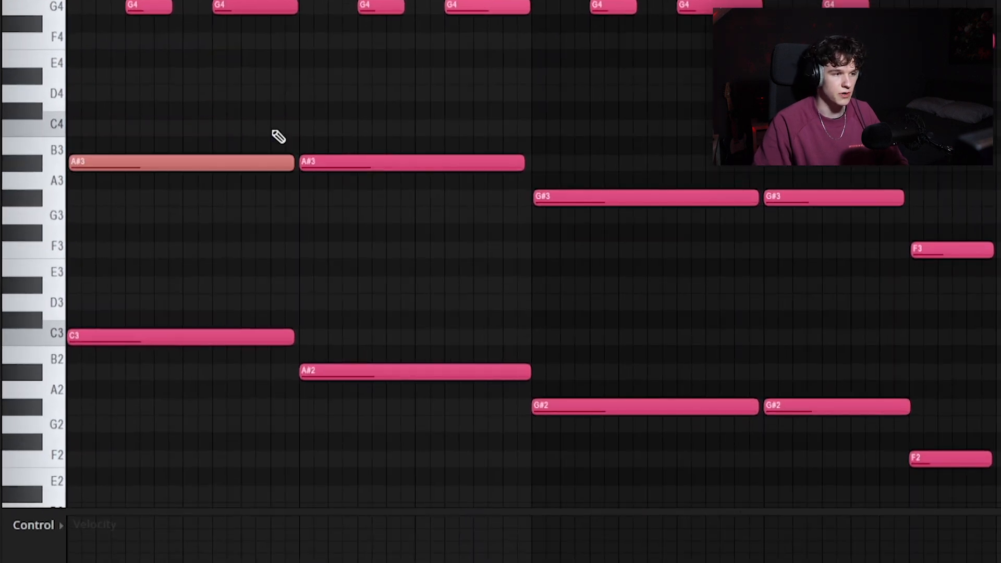
{"action": "key", "text": "alt+Up"}
{"action": "key", "text": "alt+Up"}
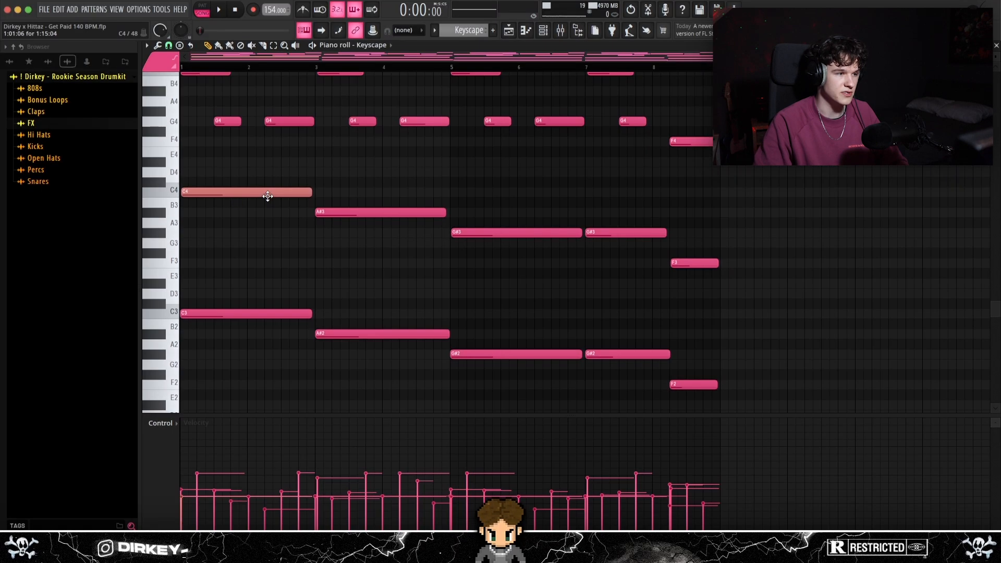
{"action": "left_click", "coordinate": [78, 116], "text": "super"}
{"action": "left_click_drag", "start_coordinate": [122, 112], "coordinate": [169, 142]}
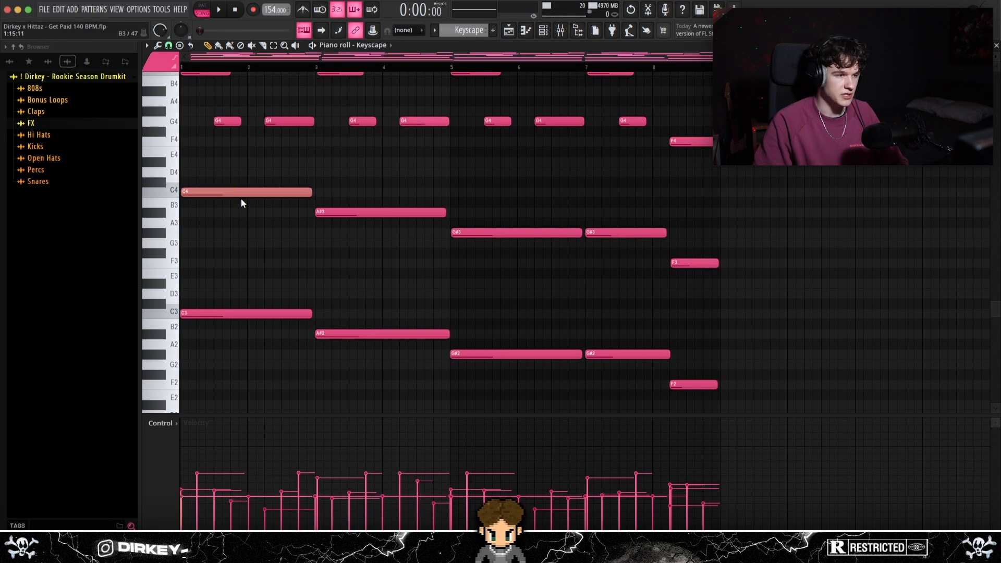
{"action": "key", "text": "shift+Down"}
{"action": "key", "text": "shift+Down"}
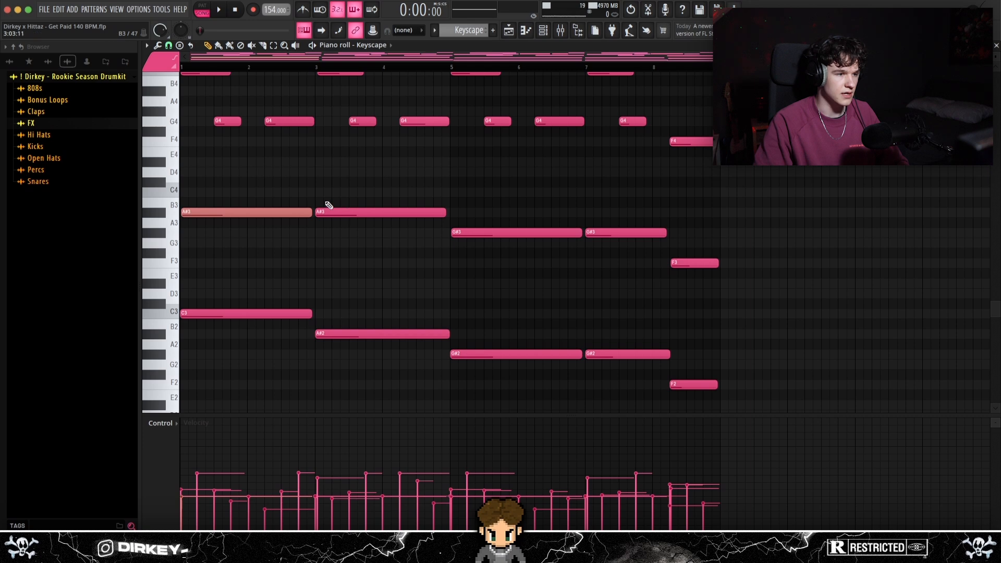
{"action": "key", "text": "shift+Up"}
{"action": "key", "text": "shift+Up"}
Step: Try the bar 3 A#3 bass note two semitones lower at G#3 and return it to A#3
{"action": "left_click_drag", "start_coordinate": [454, 206], "coordinate": [443, 223]}
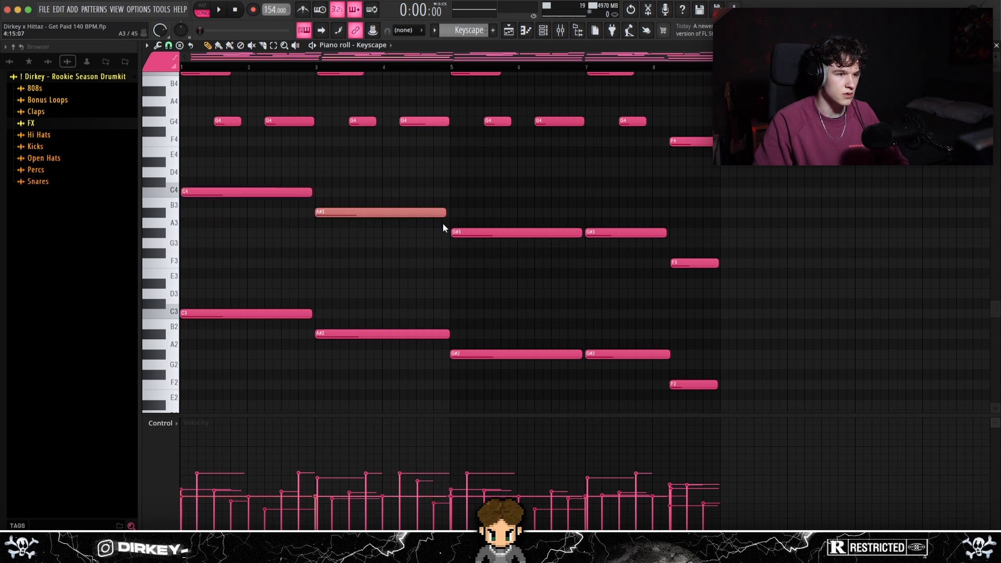
{"action": "key", "text": "shift+Down"}
{"action": "key", "text": "shift+Down"}
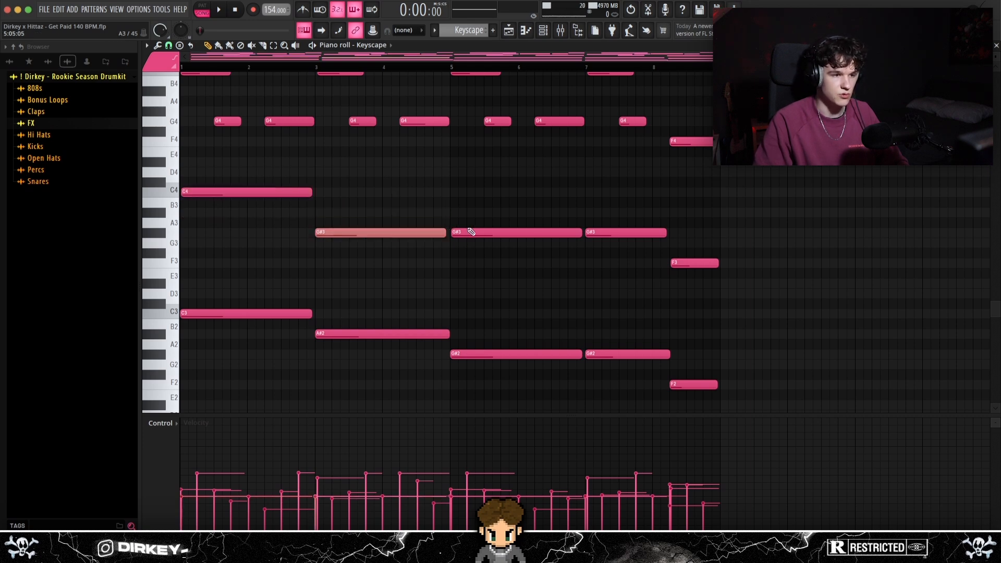
{"action": "key", "text": "shift+Up"}
{"action": "key", "text": "shift+Up"}
Step: Try lowering the bar 7 G#3 bass note, and single out the final F3 and F2 pair
{"action": "left_click", "coordinate": [595, 230]}
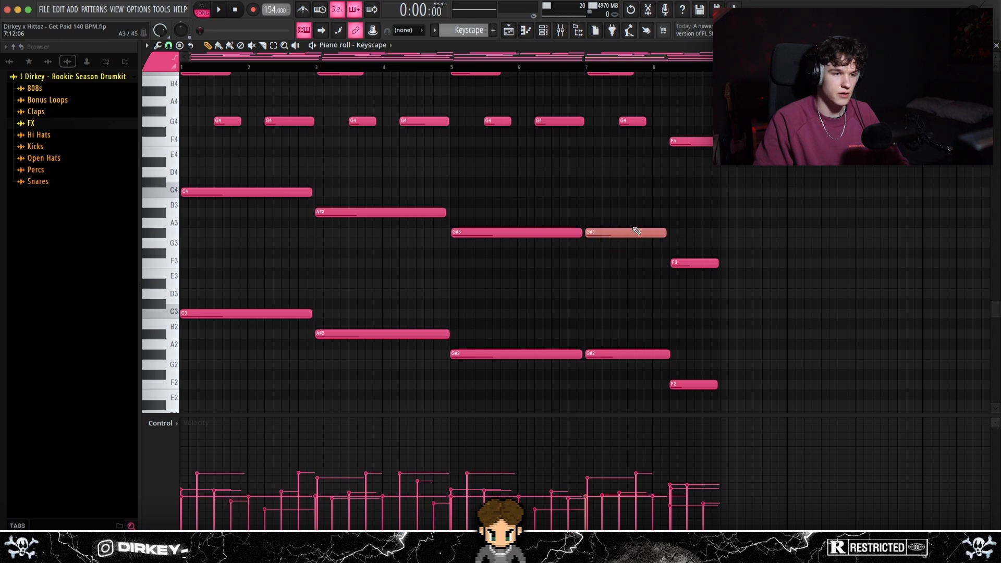
{"action": "key", "text": "shift+Down"}
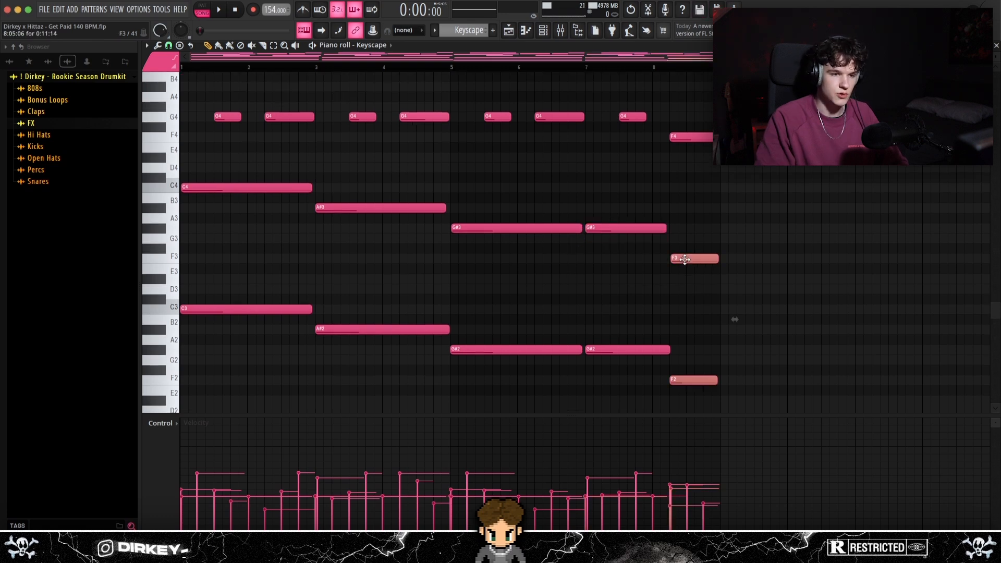
{"action": "mouse_move", "coordinate": [684, 259]}
{"action": "left_mouse_down"}
{"action": "mouse_move", "coordinate": [685, 235]}
{"action": "mouse_move", "coordinate": [686, 263]}
{"action": "left_mouse_up"}
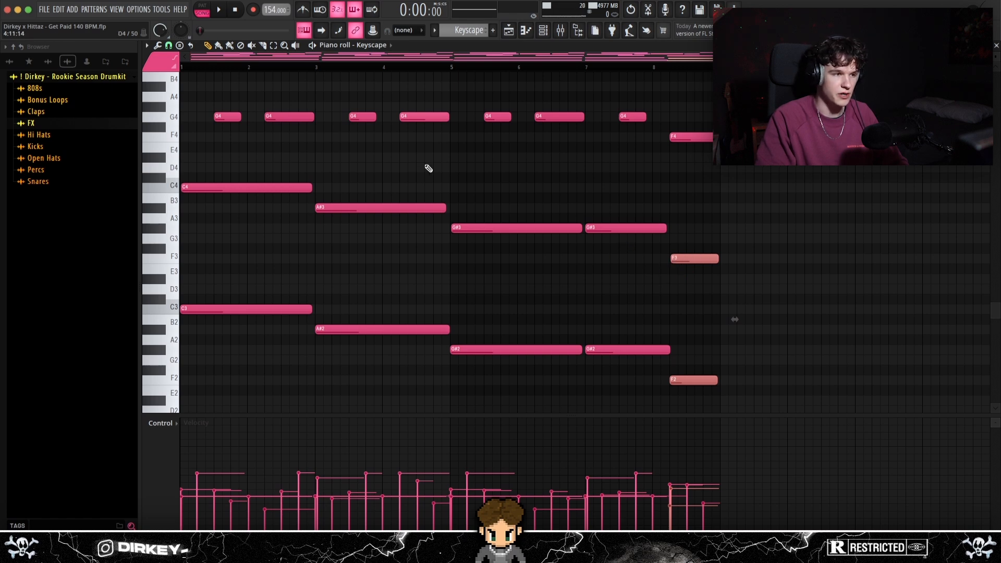
Step: Delete the bass notes after bar 2 and repeat the C4 and C3 pair every two bars through bar 8
{"action": "left_click", "coordinate": [382, 187], "text": "super"}
{"action": "scroll", "coordinate": [252, 228], "scroll_direction": "down", "scroll_amount": 1}
{"action": "left_click_drag", "start_coordinate": [342, 196], "coordinate": [724, 388]}
{"action": "key", "text": "Delete"}
{"action": "left_click_drag", "start_coordinate": [327, 170], "coordinate": [271, 311]}
{"action": "left_click_drag", "start_coordinate": [203, 184], "coordinate": [339, 190]}
{"action": "key", "text": "ctrl+b"}
Step: Play the melody over the repeated C bass notes, singling out the C4 and C3 pair in bar 3
{"action": "key", "text": "space"}
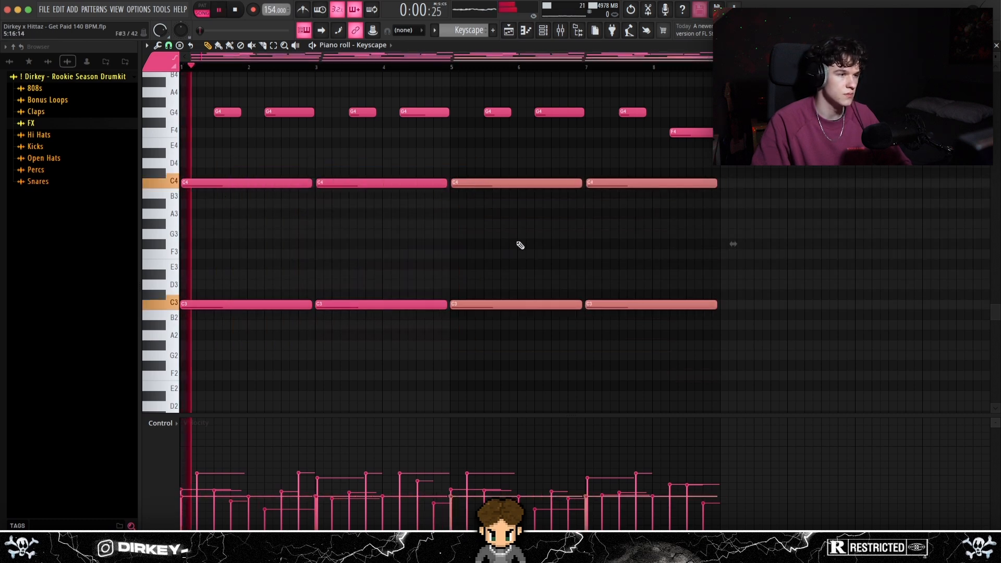
{"action": "left_click_drag", "start_coordinate": [342, 148], "coordinate": [375, 319]}
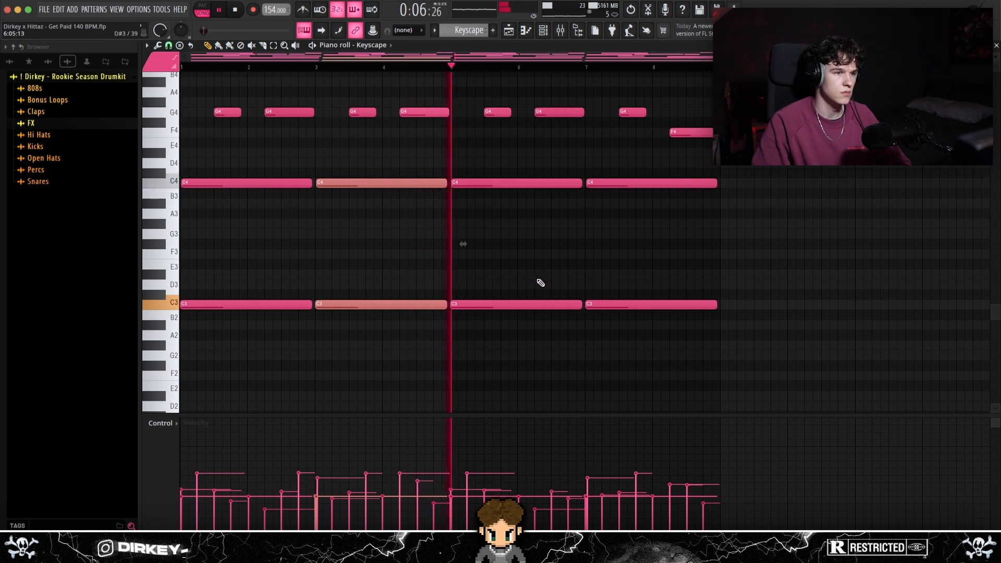
{"action": "key", "text": "space"}
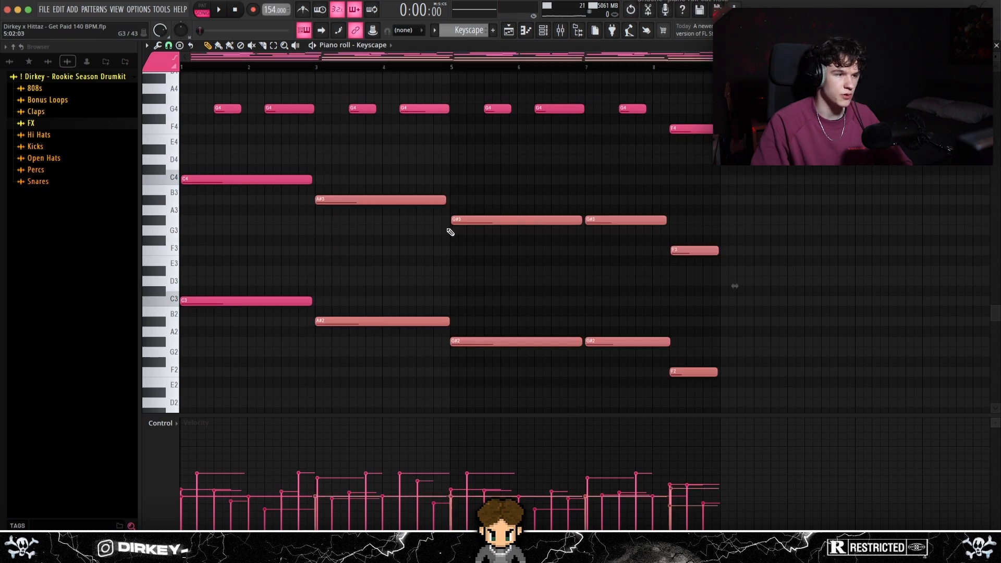
Step: Play the melody over the restored moving bass, singling out the G#3 and G#2 pairs in bars 5 and 7
{"action": "scroll", "coordinate": [448, 228], "scroll_direction": "up", "scroll_amount": 3}
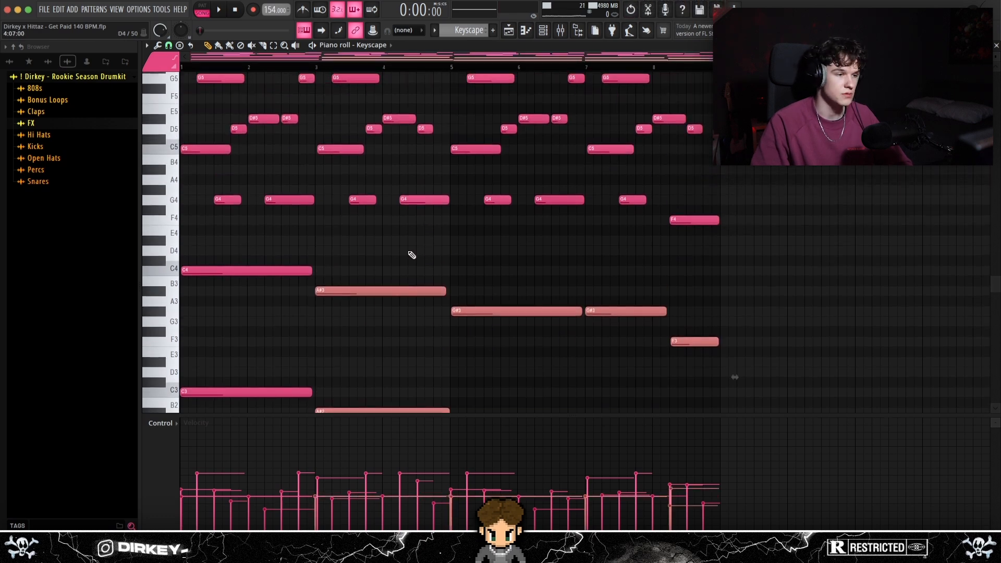
{"action": "key", "text": "space"}
{"action": "scroll", "coordinate": [362, 302], "scroll_direction": "down", "scroll_amount": 2}
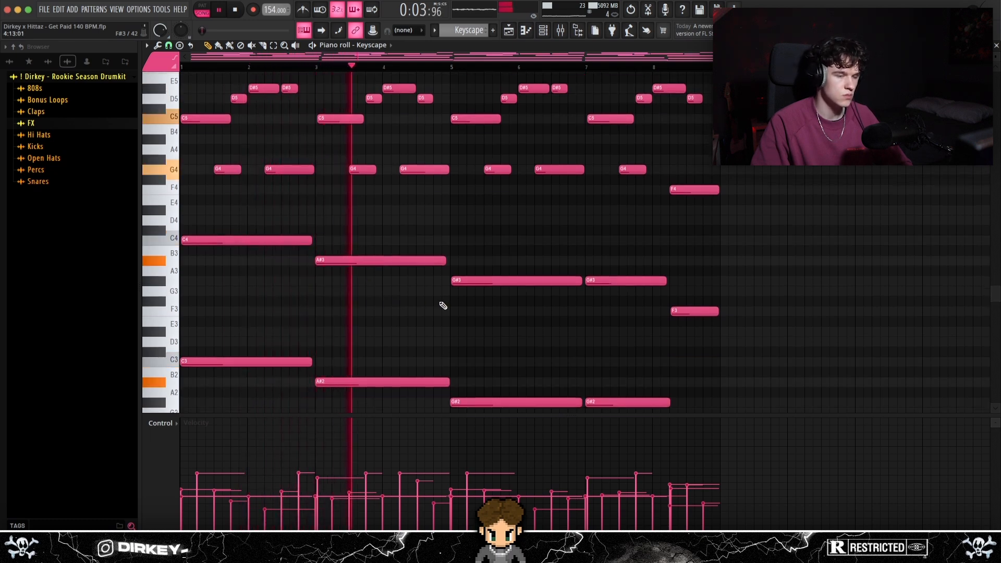
{"action": "scroll", "coordinate": [418, 302], "scroll_direction": "down", "scroll_amount": 2}
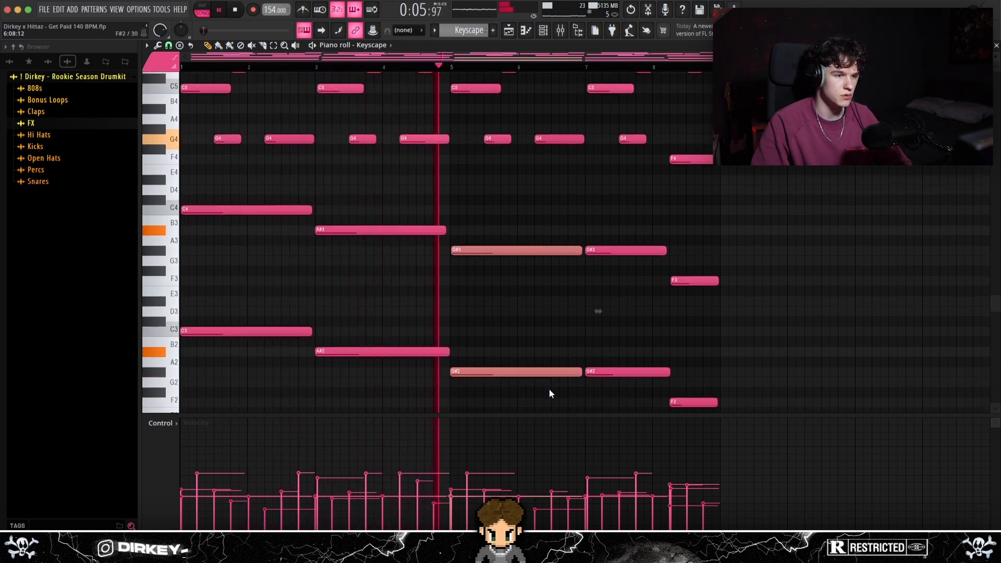
{"action": "left_click_drag", "start_coordinate": [605, 214], "coordinate": [648, 388]}
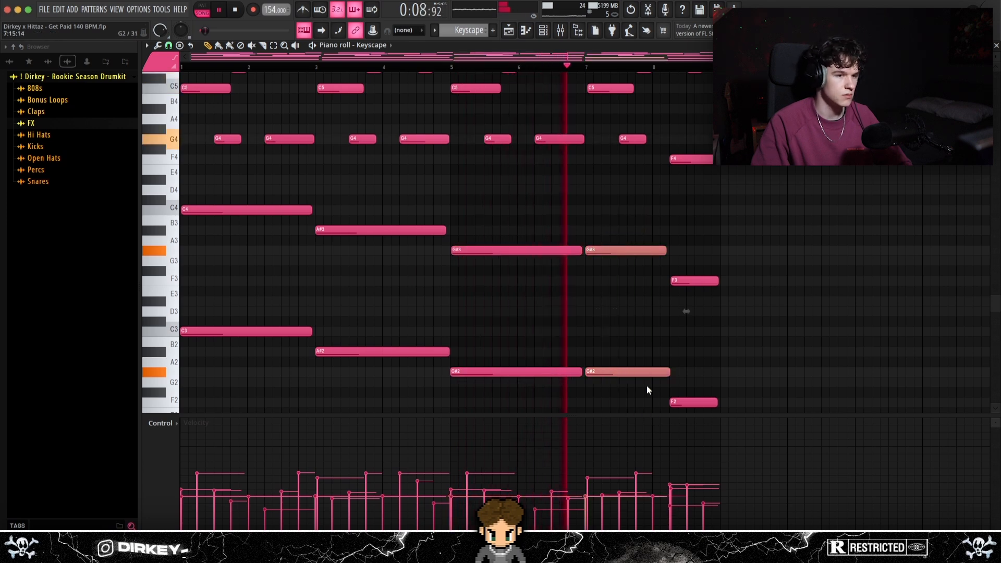
{"action": "left_click", "coordinate": [695, 350]}
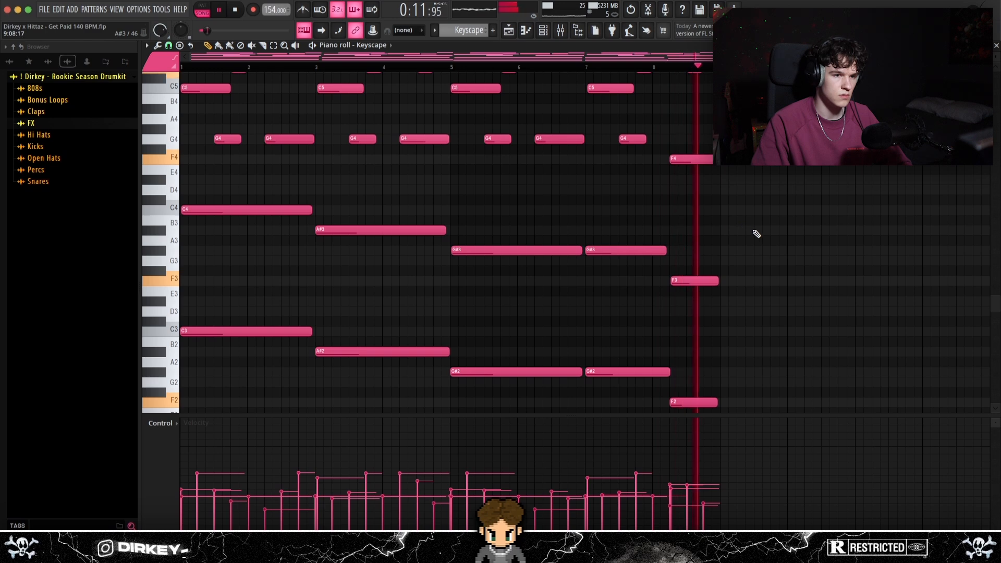
{"action": "key", "text": "space"}
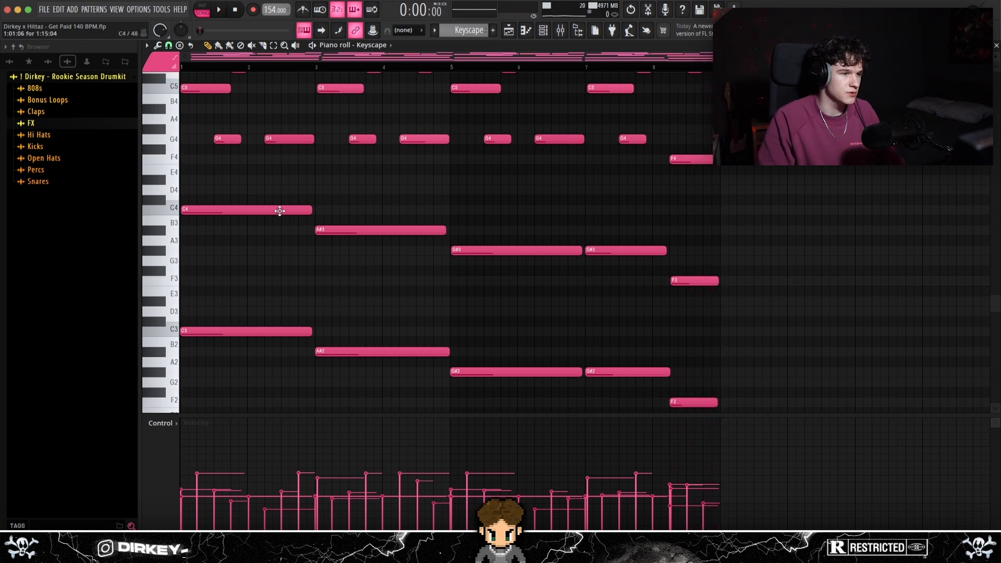
Step: Single out the middle melody notes and the octave bass notes across all eight bars
{"action": "scroll", "coordinate": [280, 211], "scroll_direction": "up", "scroll_amount": 4}
{"action": "left_click_drag", "start_coordinate": [197, 83], "coordinate": [743, 307]}
{"action": "scroll", "coordinate": [290, 259], "scroll_direction": "down", "scroll_amount": 2}
{"action": "scroll", "coordinate": [290, 263], "scroll_direction": "down", "scroll_amount": 1}
{"action": "left_click_drag", "start_coordinate": [224, 174], "coordinate": [744, 438]}
{"action": "scroll", "coordinate": [446, 248], "scroll_direction": "up", "scroll_amount": 4}
{"action": "left_click_drag", "start_coordinate": [196, 225], "coordinate": [736, 406]}
Step: Undo the cut of the high melody notes above the middle melody and play the complete Keyscape pattern
{"action": "key", "text": "super+z"}
{"action": "key", "text": "super+z"}
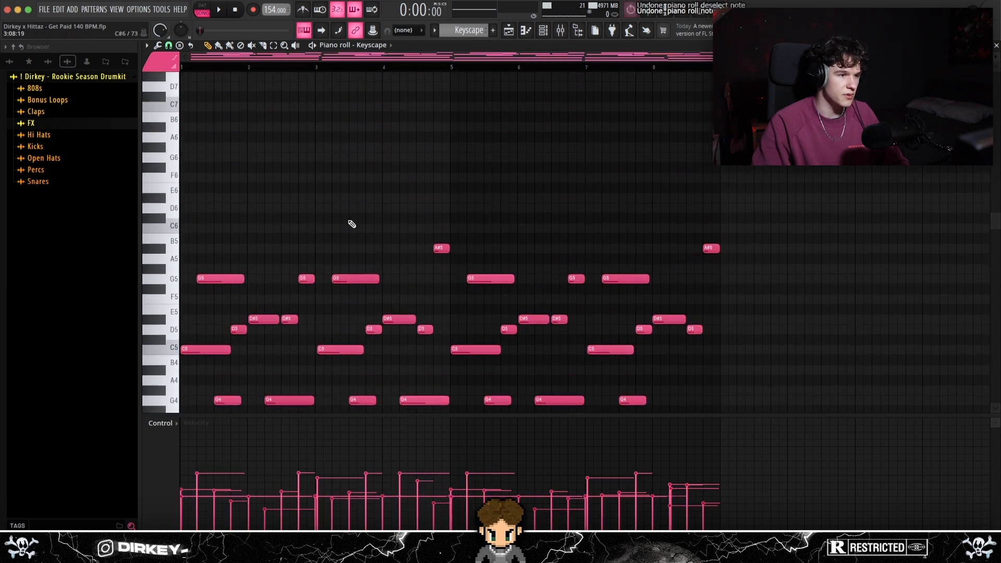
{"action": "key", "text": "super+z"}
{"action": "scroll", "coordinate": [340, 225], "scroll_direction": "up", "scroll_amount": 2}
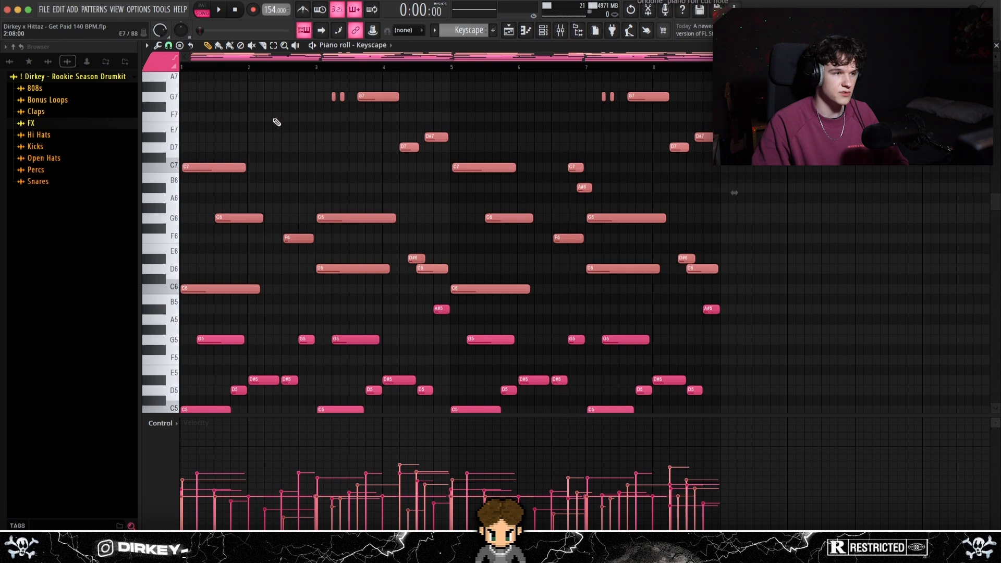
{"action": "key", "text": "space"}
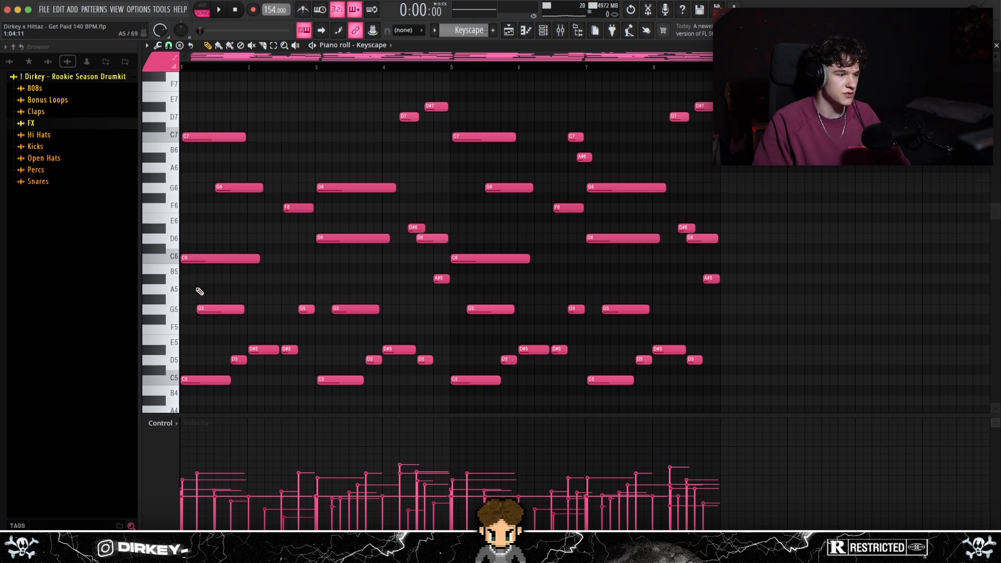
Step: Single out the C6, C7 and G6 notes that open the high melody in bar 1
{"action": "left_click", "coordinate": [191, 256]}
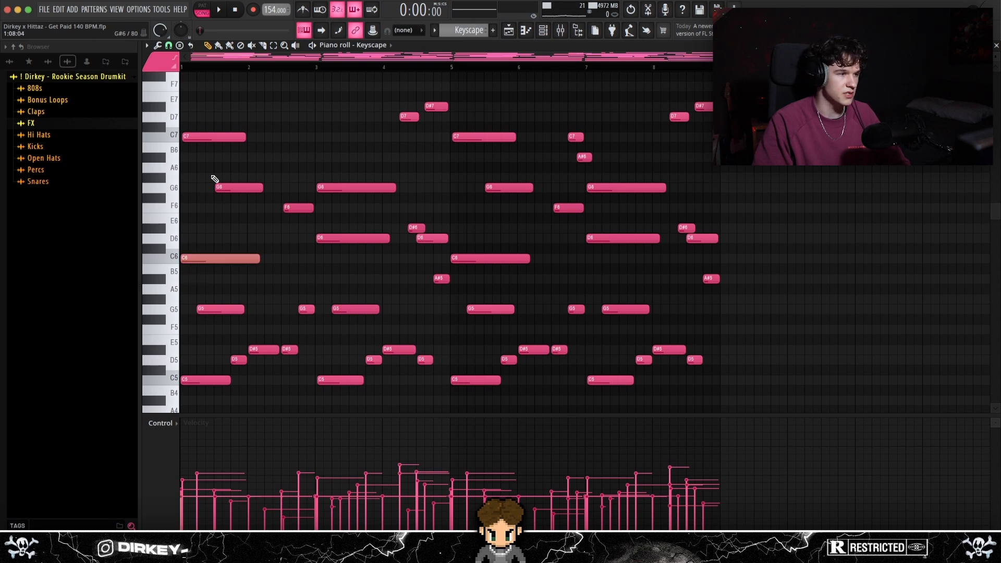
{"action": "left_click", "coordinate": [206, 136], "text": "ctrl"}
{"action": "left_click", "coordinate": [224, 186], "text": "ctrl"}
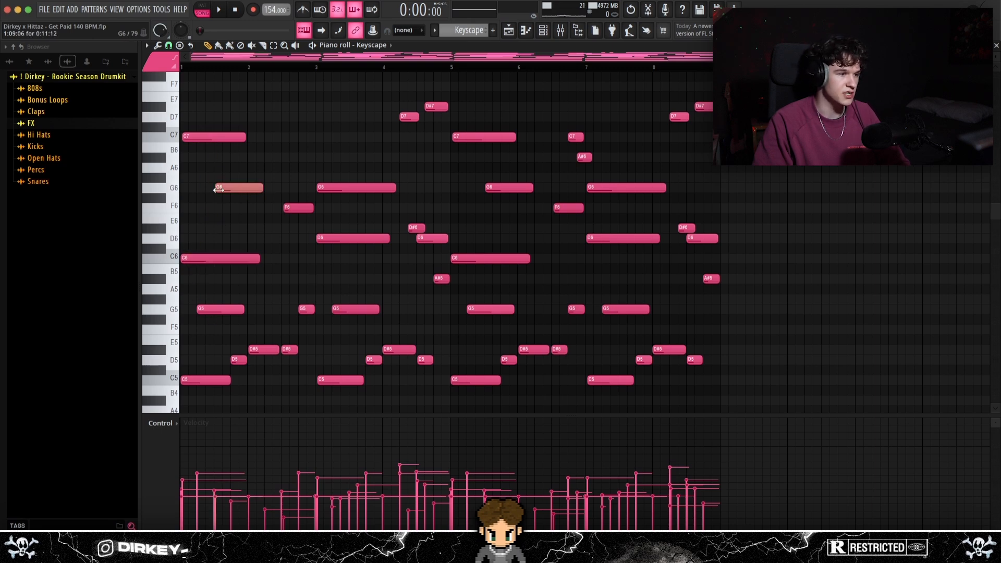
{"action": "scroll", "coordinate": [256, 214], "scroll_direction": "down", "scroll_amount": 3}
{"action": "left_click_drag", "start_coordinate": [208, 238], "coordinate": [198, 245]}
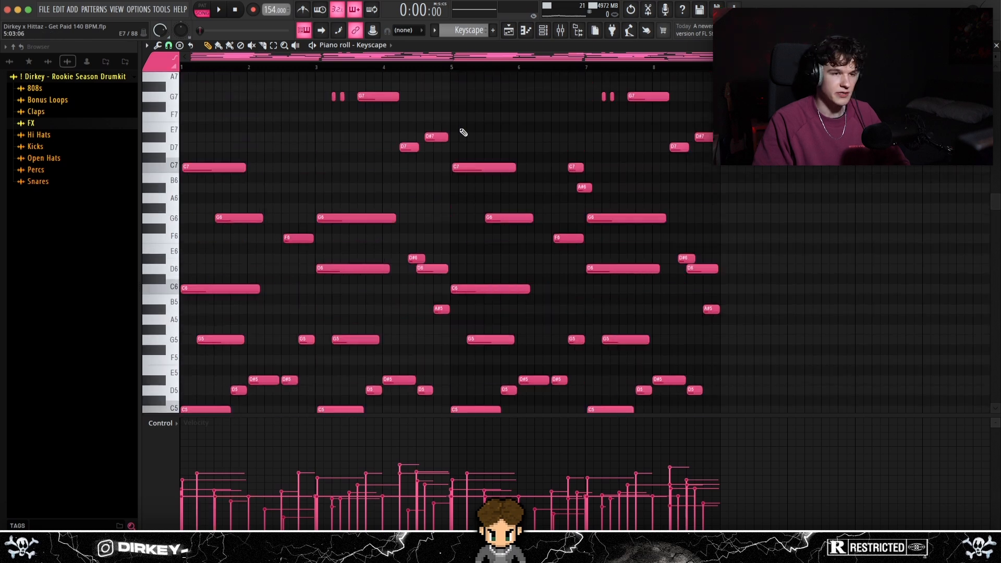
Step: Try deleting the high melody notes from bars 5 to 8 and undo the deletion
{"action": "left_click_drag", "start_coordinate": [465, 101], "coordinate": [739, 288], "text": "ctrl"}
{"action": "key", "text": "Delete"}
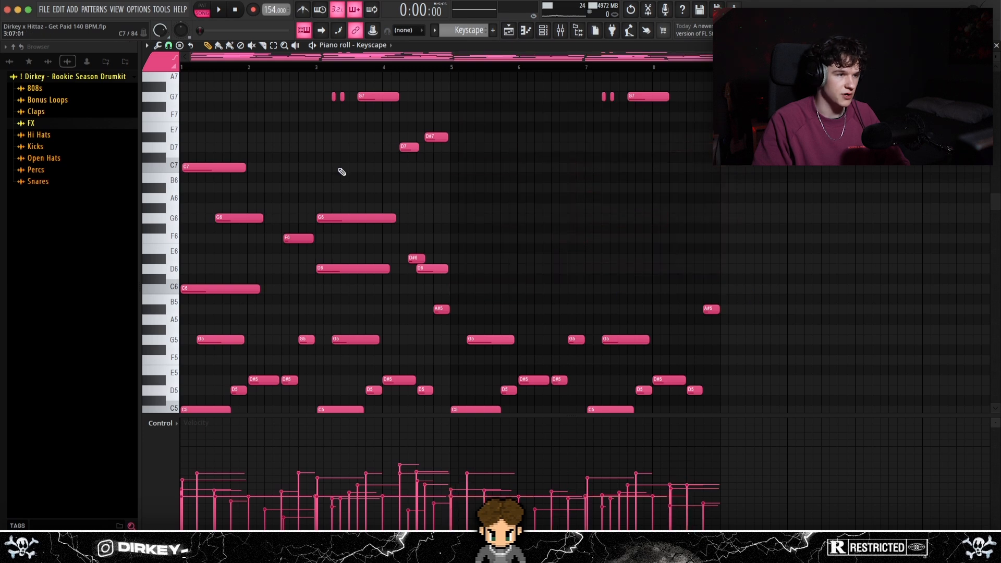
{"action": "key", "text": "ctrl+z"}
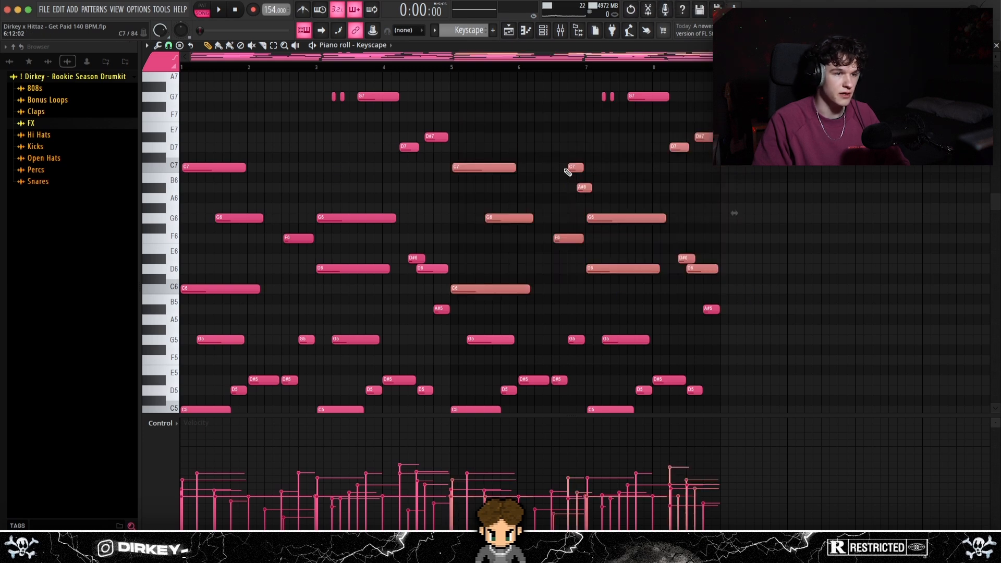
Step: Single out the C7 and A#6 variation in bar 6, the two short G7 notes in bar 3, and both melody halves
{"action": "left_click_drag", "start_coordinate": [562, 164], "coordinate": [594, 194]}
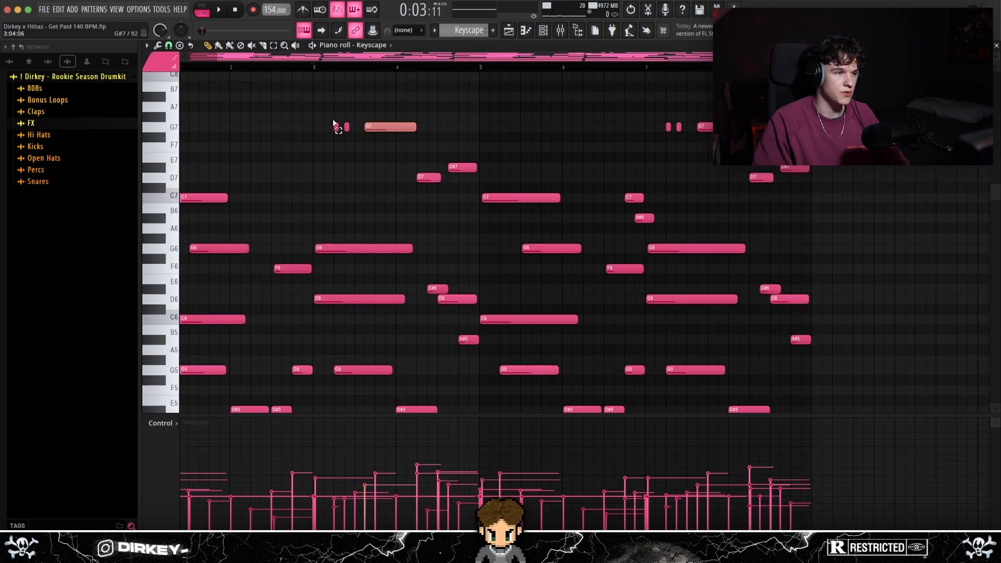
{"action": "left_click_drag", "start_coordinate": [333, 123], "coordinate": [349, 130]}
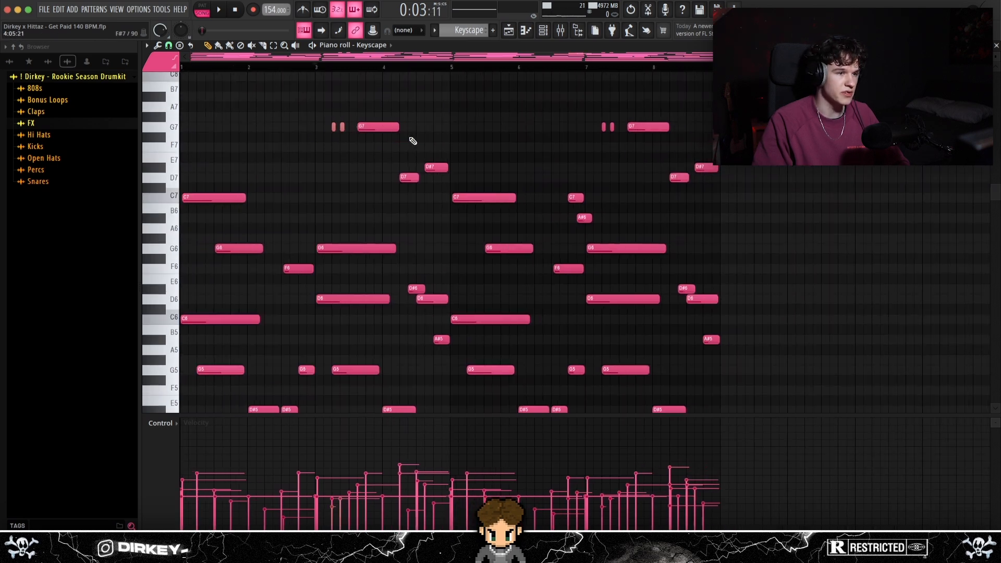
{"action": "mouse_move", "coordinate": [440, 123]}
{"action": "left_mouse_down"}
{"action": "mouse_move", "coordinate": [329, 279]}
{"action": "mouse_move", "coordinate": [183, 340]}
{"action": "left_mouse_up"}
{"action": "left_click_drag", "start_coordinate": [452, 101], "coordinate": [721, 324]}
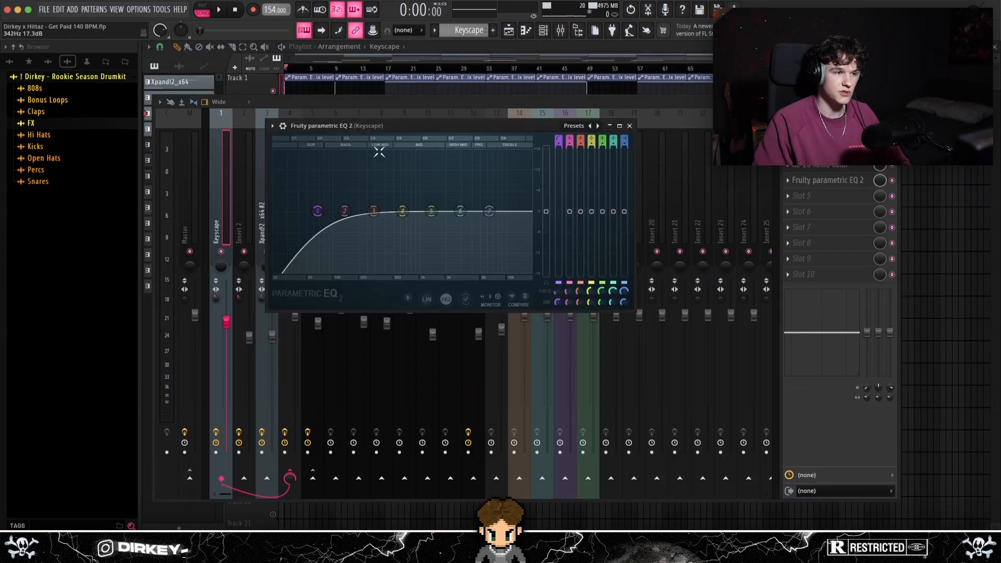
Step: Examine the low cut in Fruity Parametric EQ 2 and the Rev LX-24 reverb settings on the Keyscape mixer track
{"action": "left_click_drag", "start_coordinate": [385, 126], "coordinate": [418, 151]}
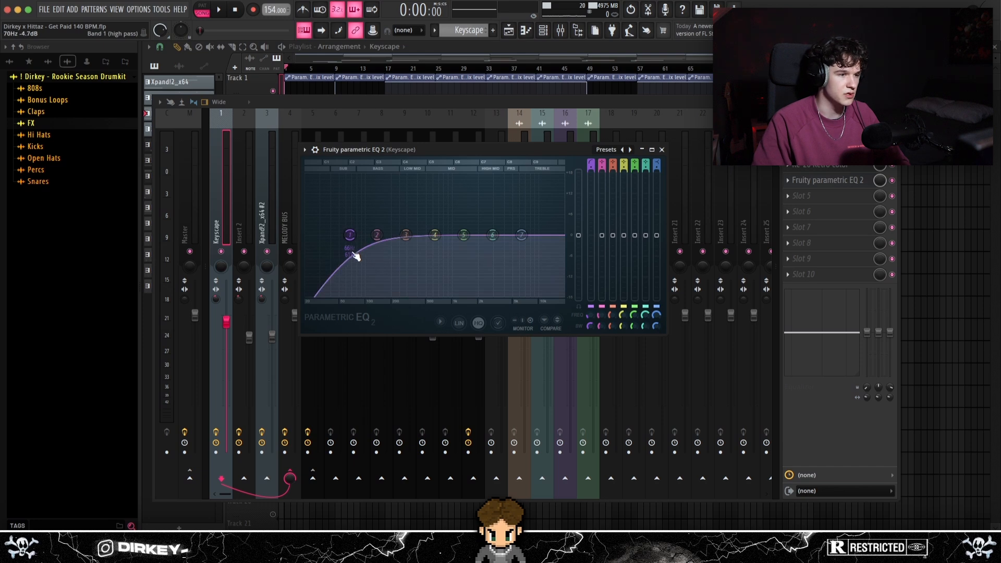
{"action": "left_click", "coordinate": [661, 150]}
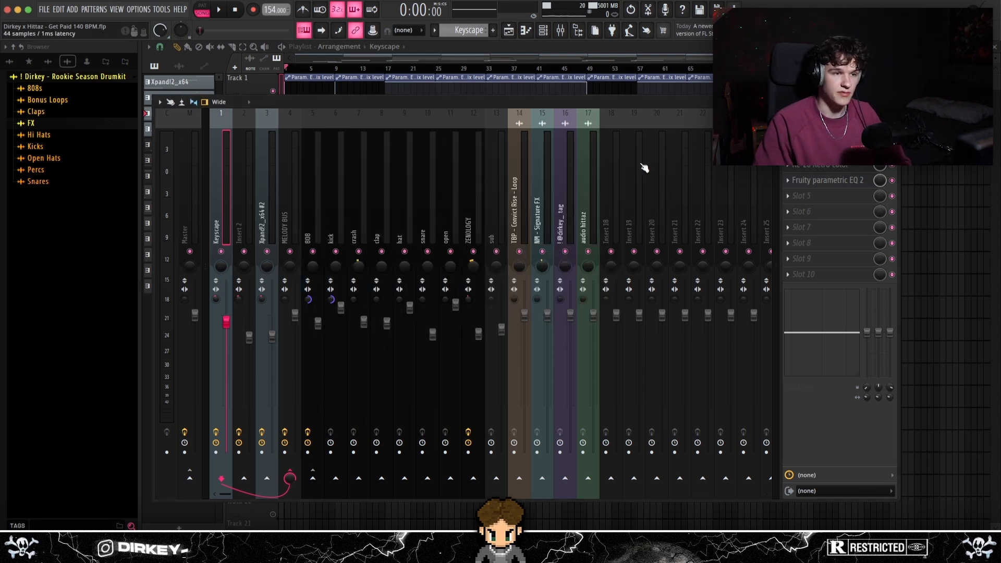
{"action": "left_click", "coordinate": [813, 148]}
{"action": "left_click_drag", "start_coordinate": [304, 136], "coordinate": [293, 118]}
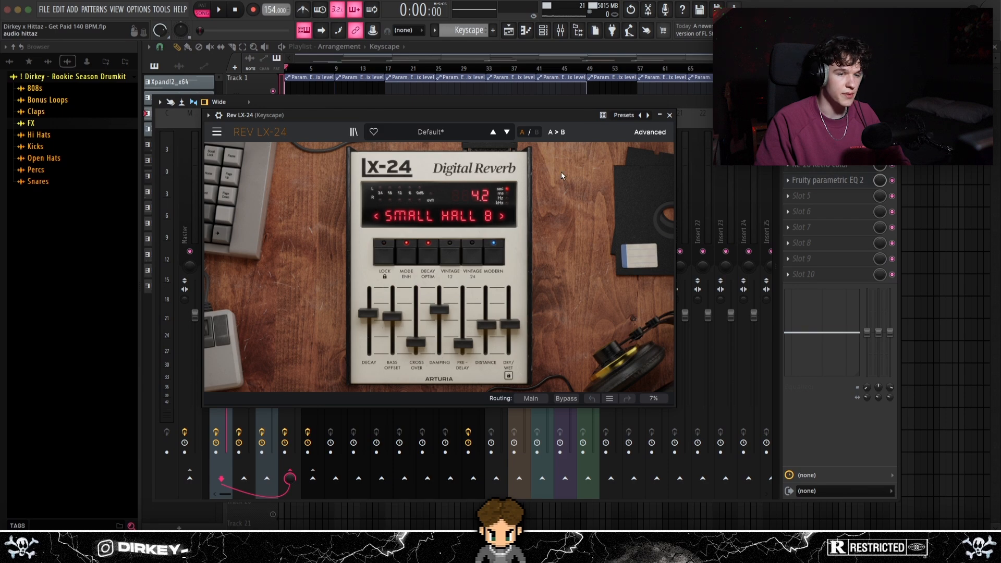
{"action": "left_click", "coordinate": [669, 115]}
Step: Examine the RC-20 Retro Color Vinyl 2 settings and the last Fruity Parametric EQ 2 on the Keyscape mixer track
{"action": "left_click", "coordinate": [823, 169]}
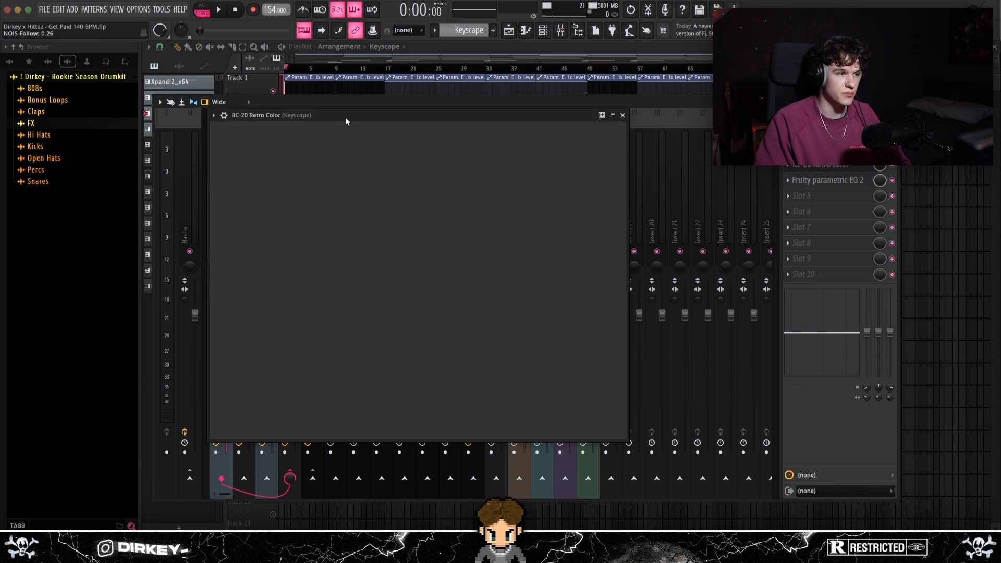
{"action": "left_click", "coordinate": [420, 305]}
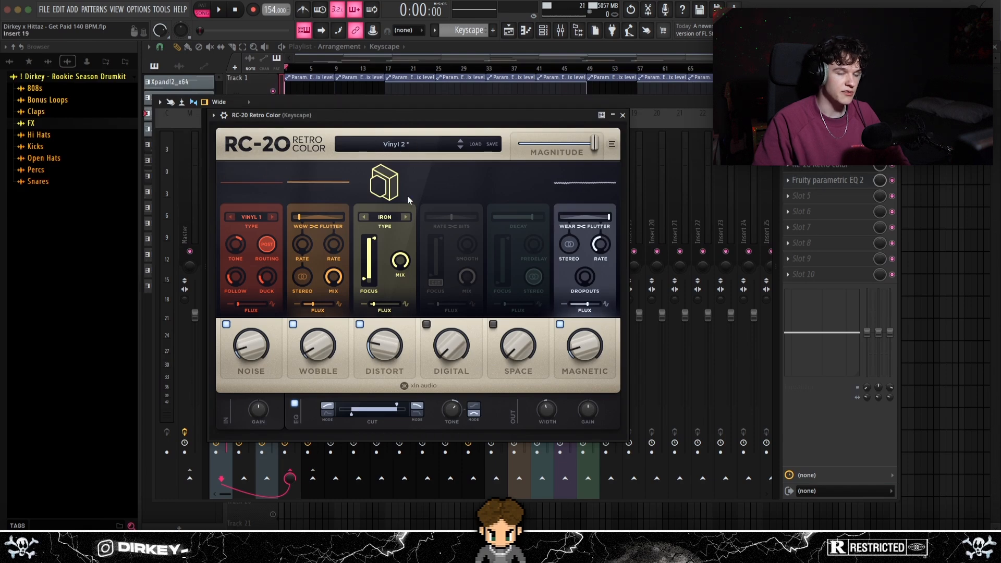
{"action": "left_click", "coordinate": [622, 114]}
{"action": "left_click", "coordinate": [826, 180]}
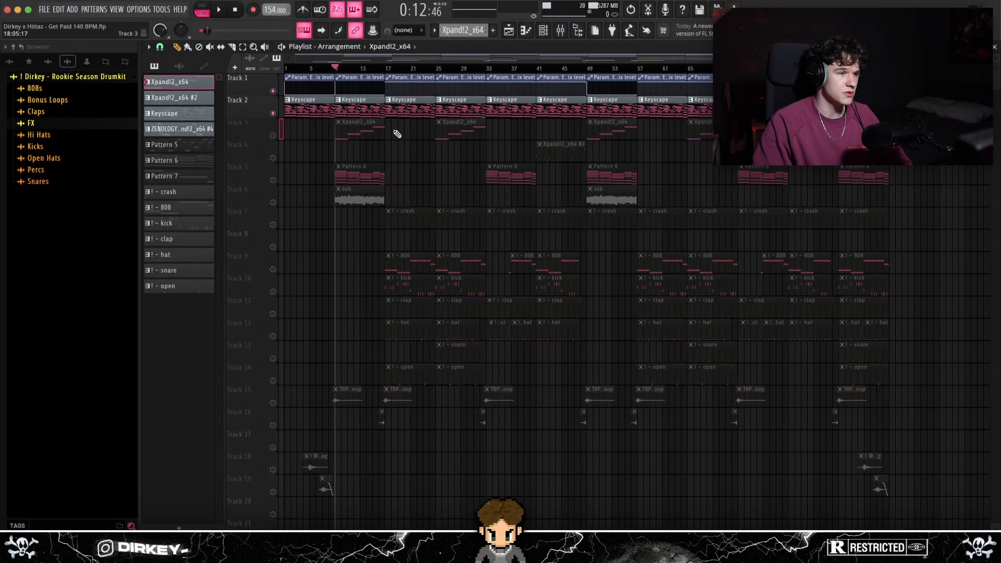
Step: Unmute playlist Track 3 and check the Classical Soprano Eh-Oh patch in its Omnisphere instrument
{"action": "left_click", "coordinate": [274, 135]}
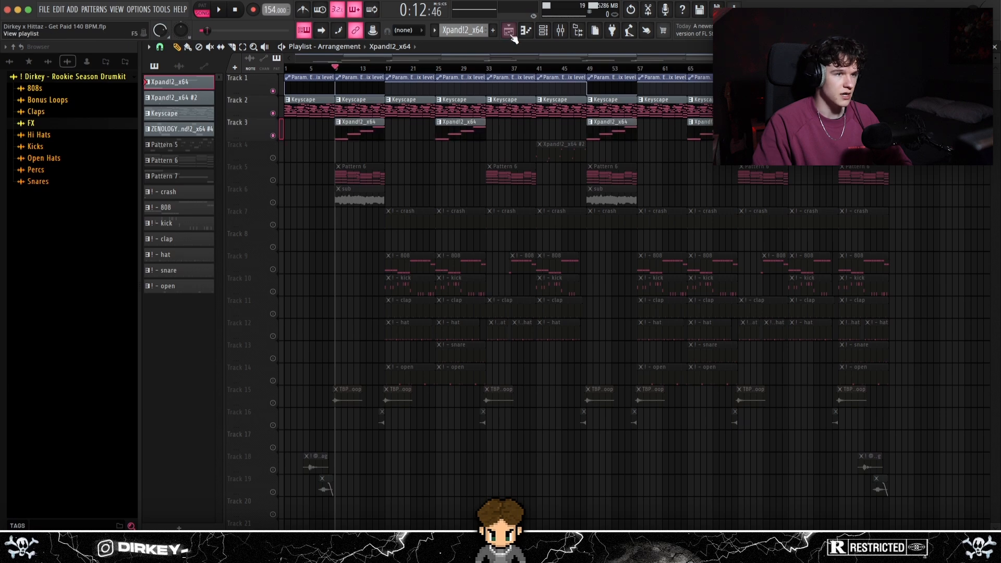
{"action": "left_click", "coordinate": [543, 30]}
{"action": "left_click", "coordinate": [393, 217]}
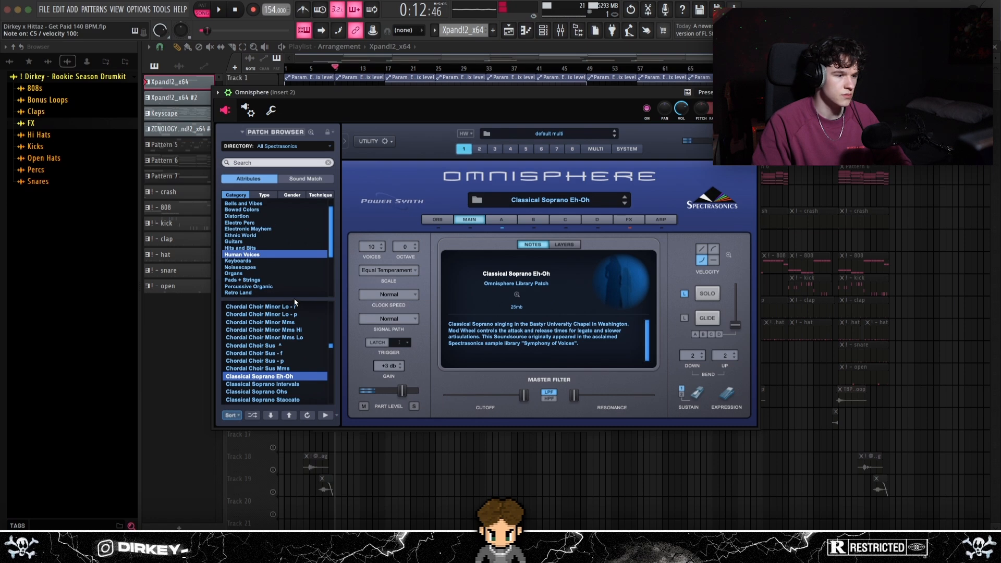
{"action": "left_click", "coordinate": [751, 92]}
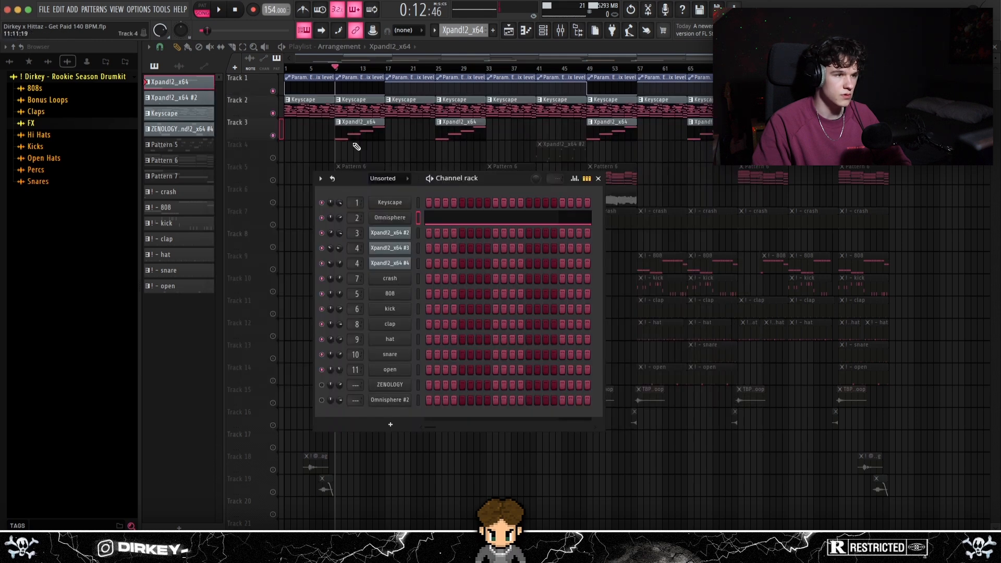
Step: Open the Omnisphere pattern on Track 3 in the piano roll, play it and single out its four rising long notes
{"action": "double_click", "coordinate": [343, 153]}
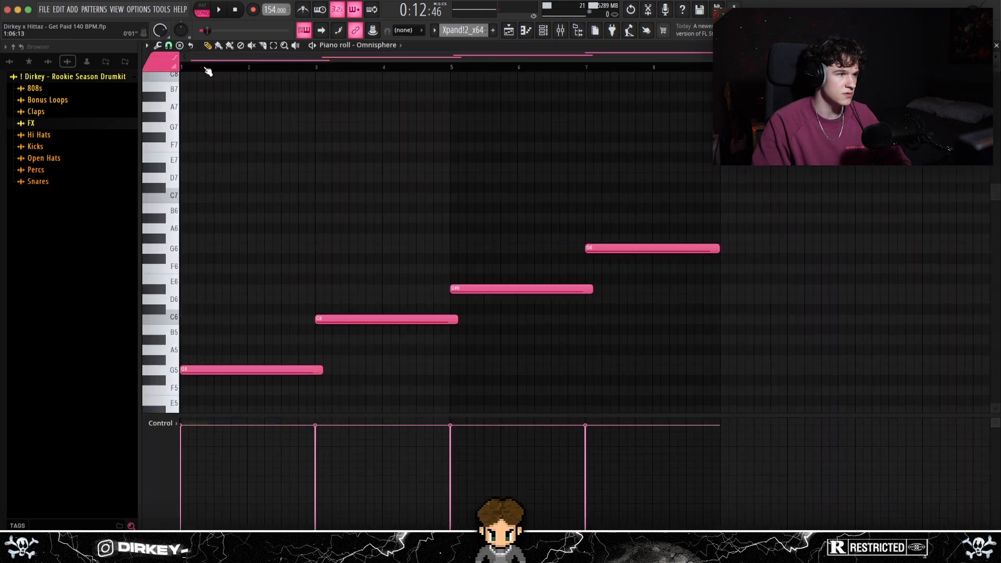
{"action": "key", "text": "space"}
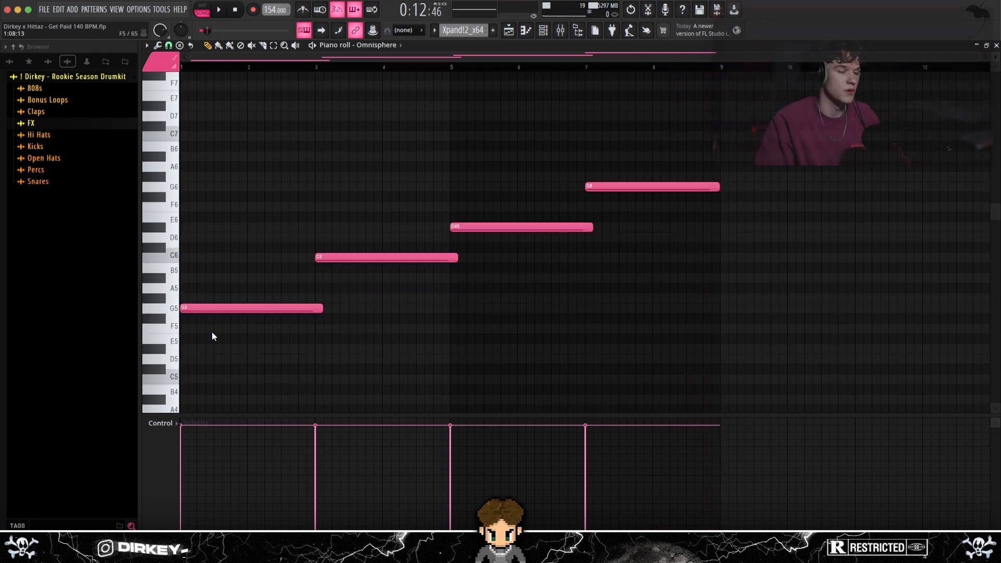
{"action": "mouse_move", "coordinate": [210, 342]}
{"action": "left_mouse_down"}
{"action": "mouse_move", "coordinate": [226, 324]}
{"action": "mouse_move", "coordinate": [676, 180]}
{"action": "left_mouse_up"}
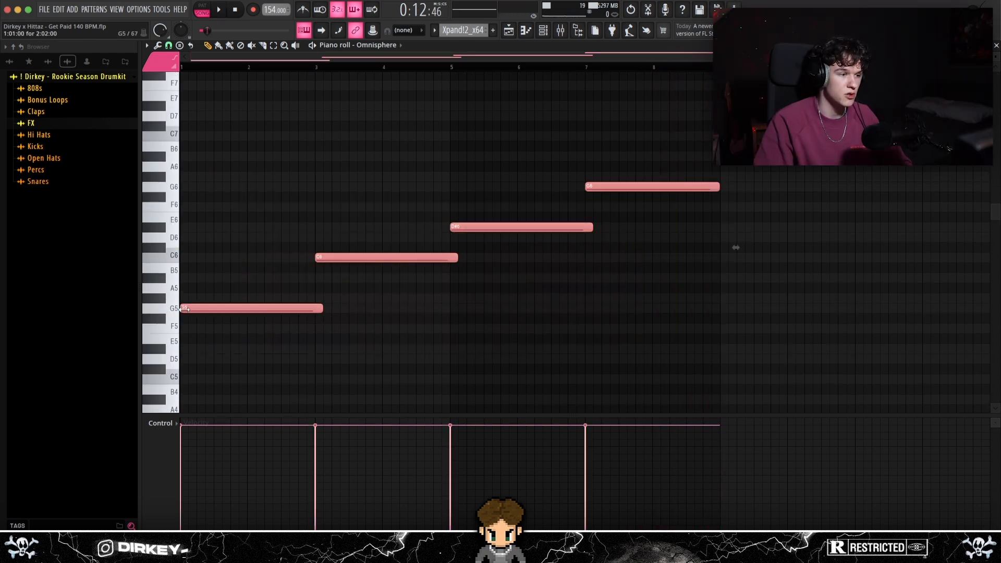
{"action": "left_click_drag", "start_coordinate": [239, 143], "coordinate": [440, 275]}
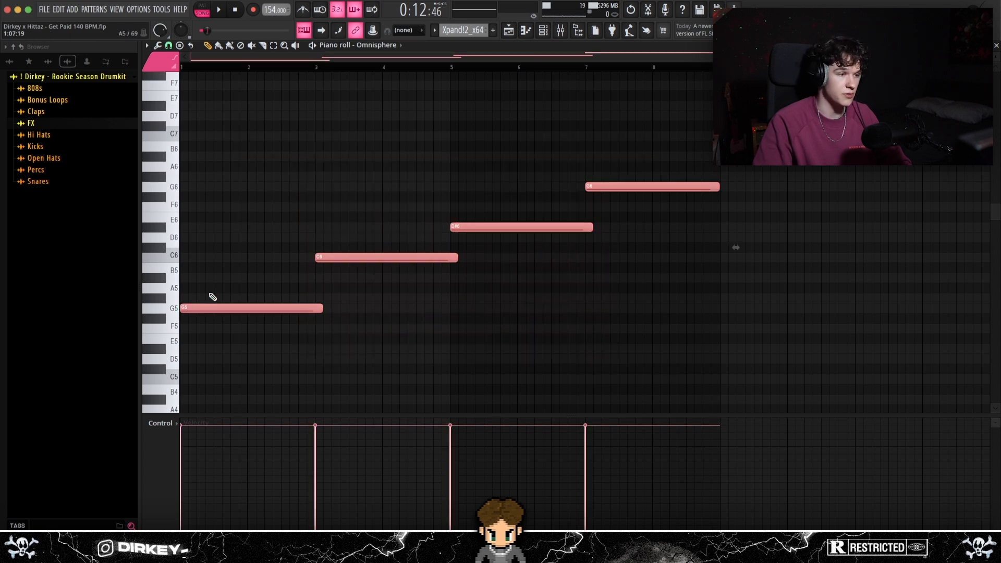
Step: Examine the Fruity Parametric EQ 2 curve and the ShaperBox 2 pan modulation on the Omnisphere mixer track, Insert 2
{"action": "key", "text": "F9"}
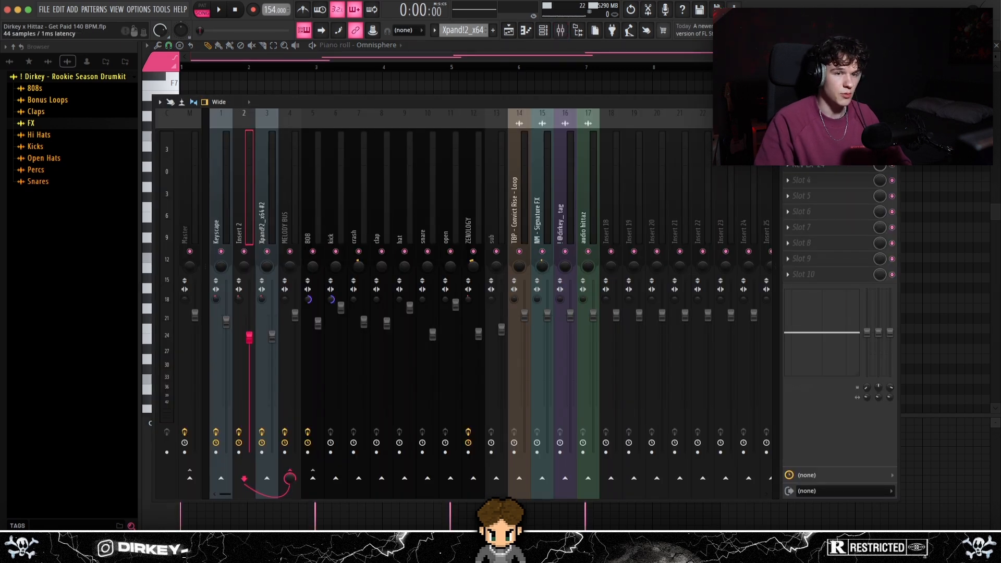
{"action": "left_click", "coordinate": [824, 135]}
{"action": "left_click_drag", "start_coordinate": [350, 176], "coordinate": [373, 150]}
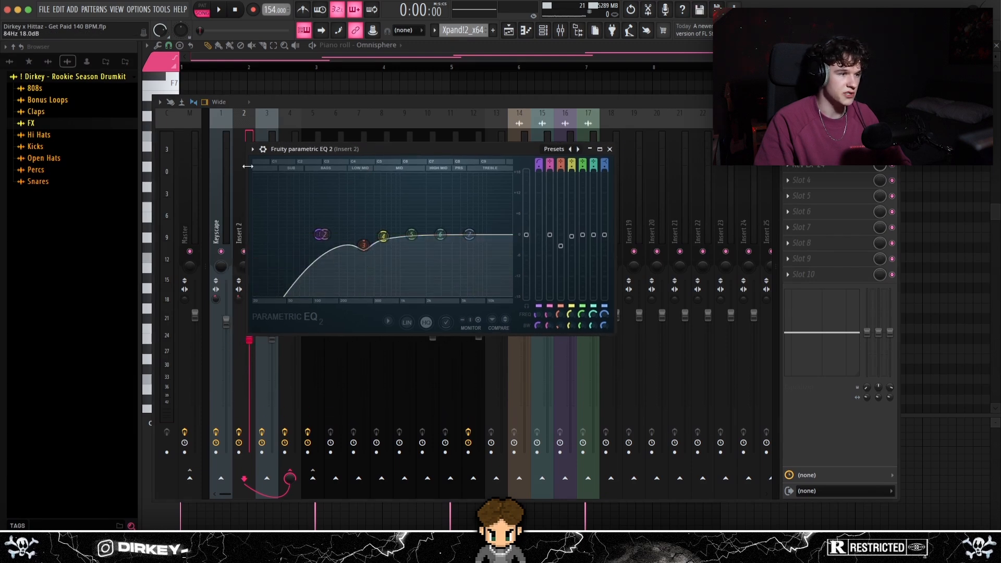
{"action": "left_click", "coordinate": [609, 149]}
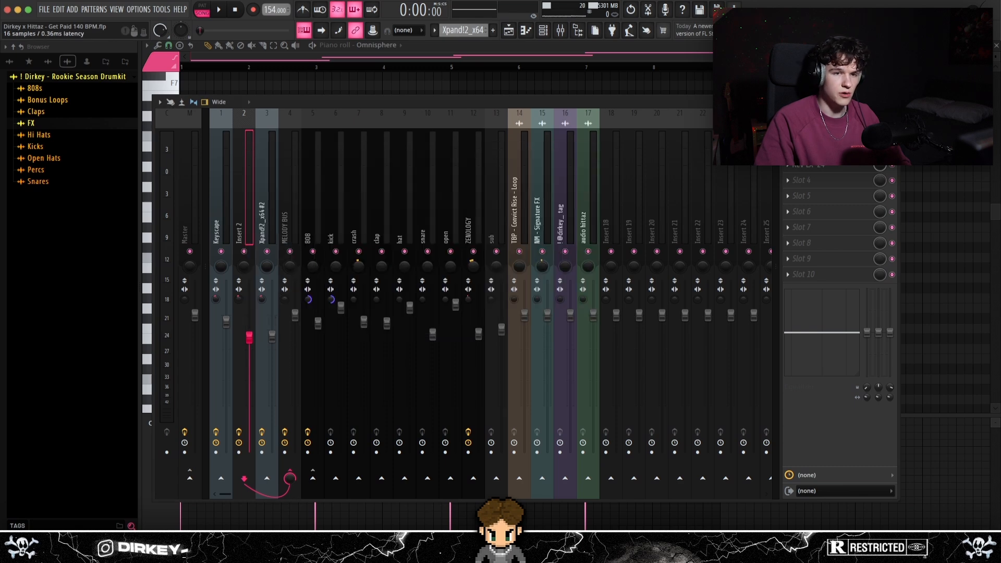
{"action": "left_click", "coordinate": [821, 149]}
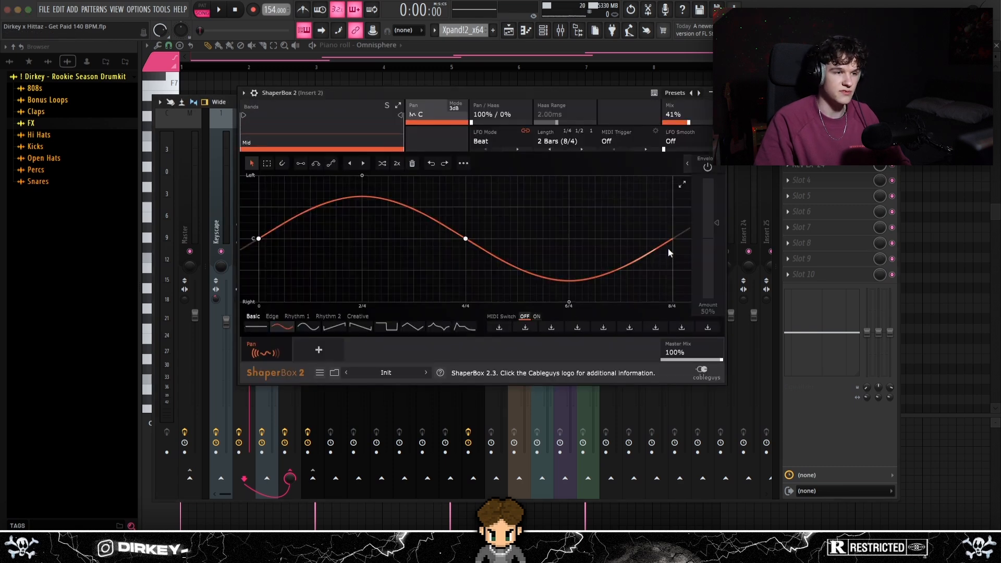
{"action": "left_click_drag", "start_coordinate": [308, 96], "coordinate": [339, 110]}
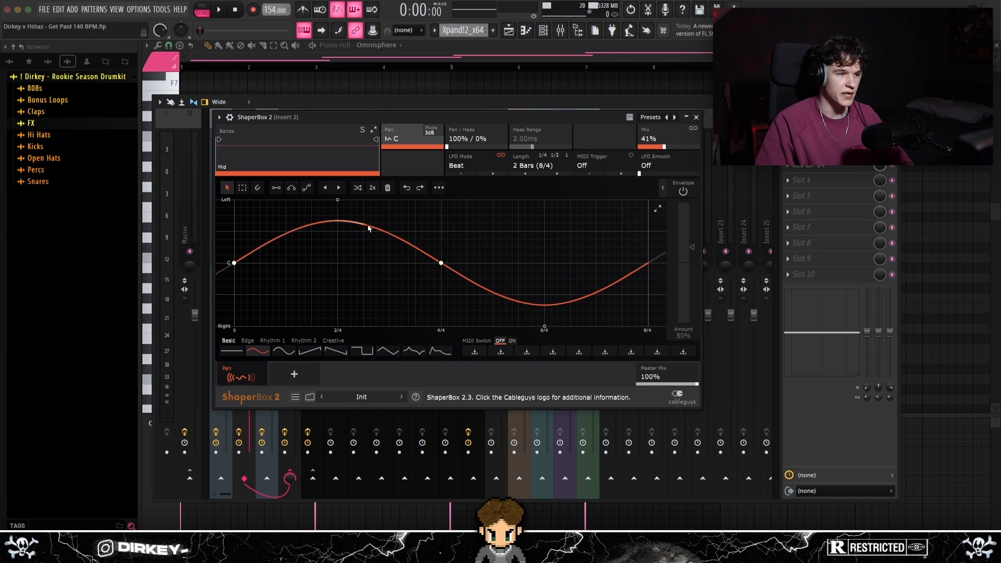
{"action": "left_click_drag", "start_coordinate": [391, 121], "coordinate": [406, 126]}
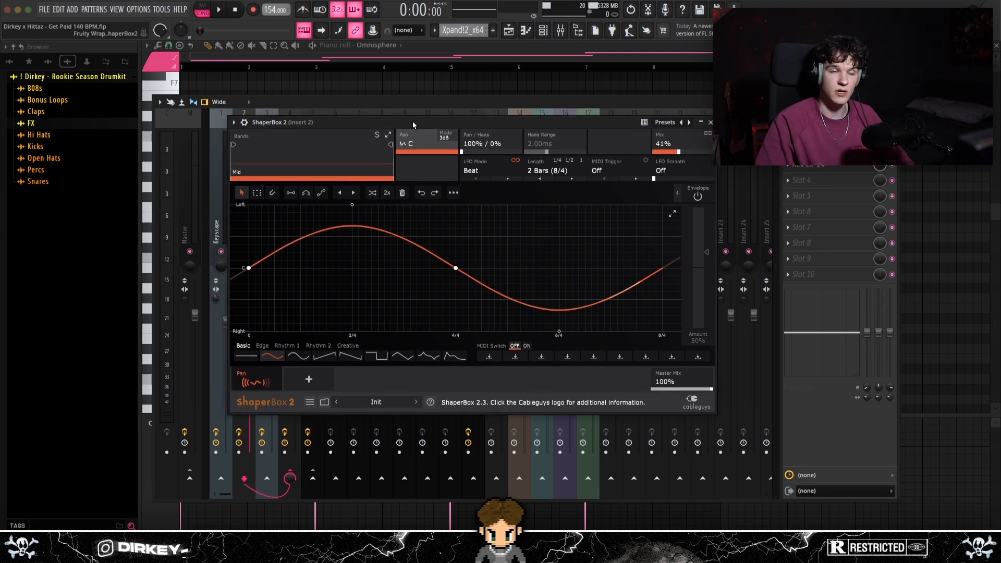
{"action": "left_click_drag", "start_coordinate": [330, 128], "coordinate": [371, 132]}
{"action": "left_click", "coordinate": [221, 186]}
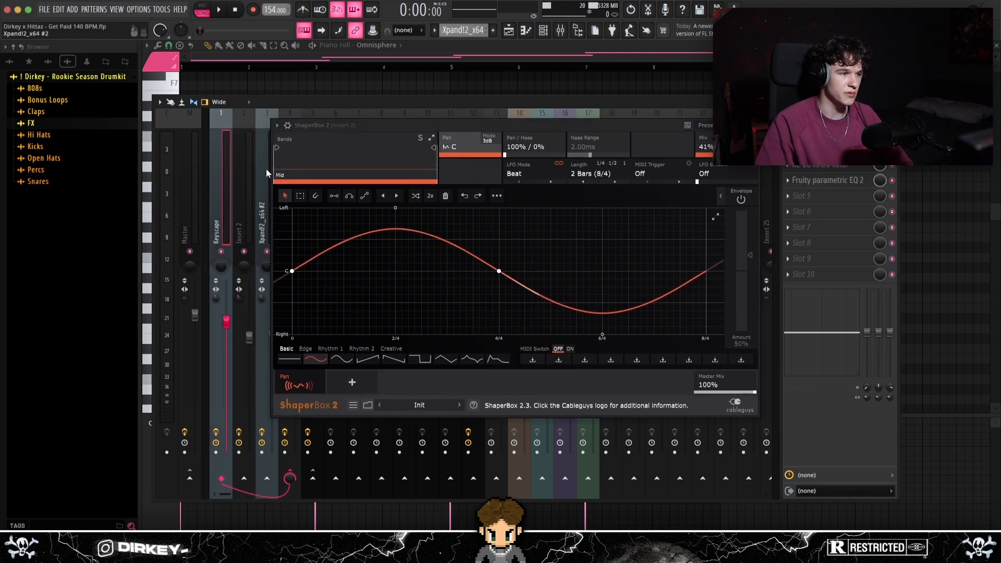
{"action": "left_click_drag", "start_coordinate": [399, 127], "coordinate": [357, 118]}
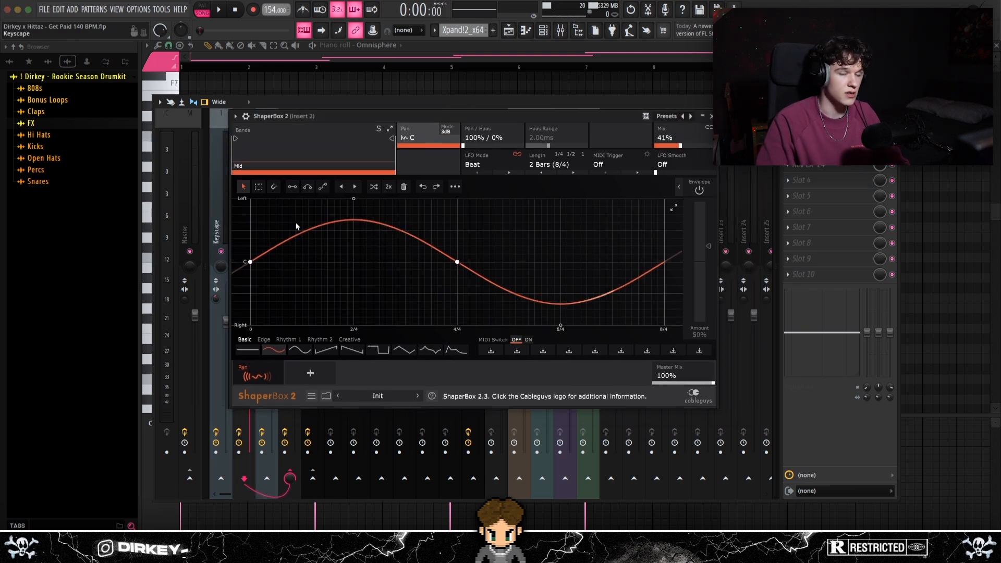
{"action": "key", "text": "Escape"}
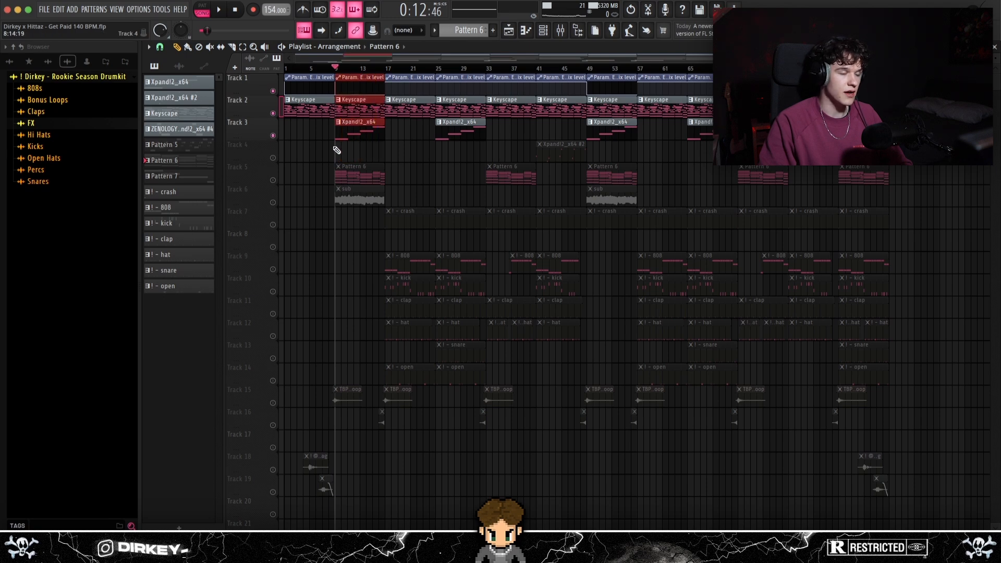
Step: Check which preset is loaded in the ZENOLOGY channel's instrument
{"action": "key", "text": "F6"}
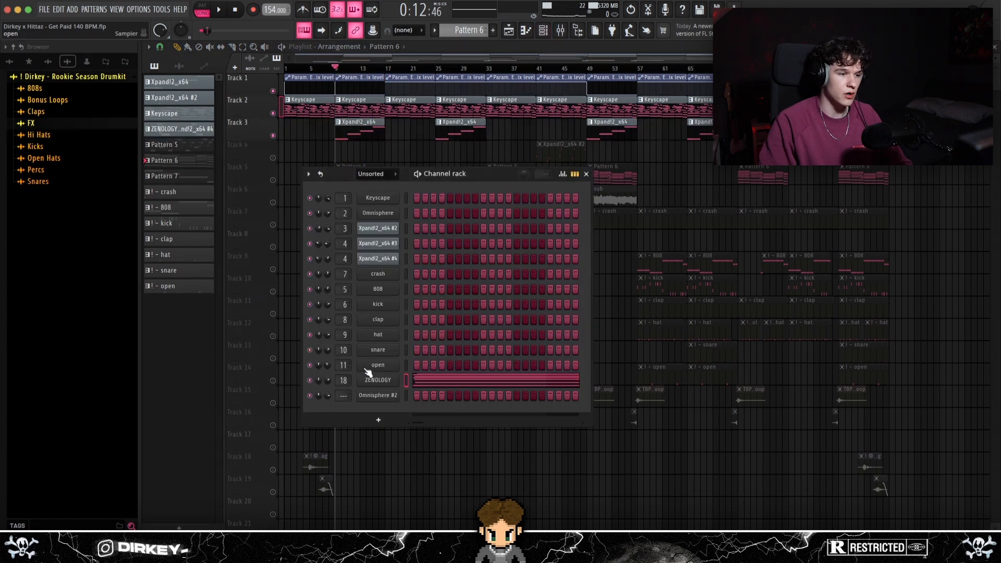
{"action": "left_click", "coordinate": [378, 380]}
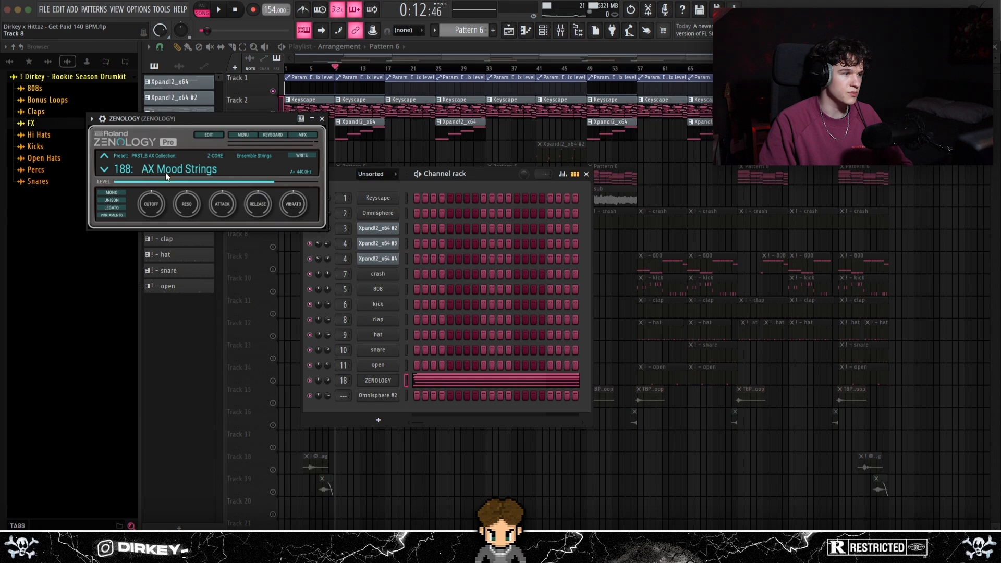
{"action": "key", "text": "Escape"}
Step: Mute playlist Track 3, unmute Track 5 and play its Pattern 6 in the piano roll across the full note range
{"action": "left_click", "coordinate": [272, 135]}
{"action": "left_click", "coordinate": [272, 179]}
{"action": "double_click", "coordinate": [342, 171]}
{"action": "key", "text": "space"}
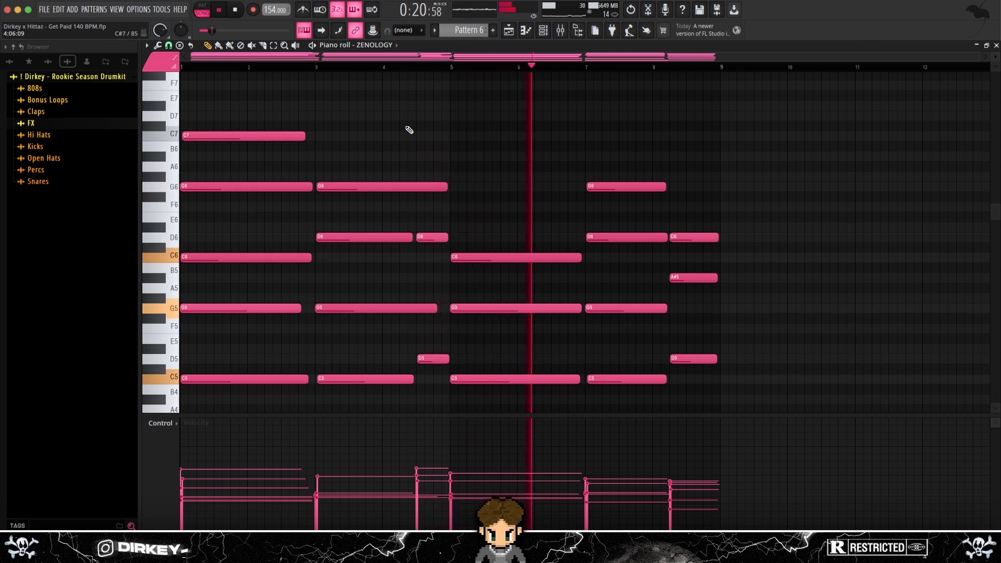
{"action": "left_click_drag", "start_coordinate": [992, 58], "coordinate": [993, 76]}
{"action": "scroll", "coordinate": [811, 225], "scroll_direction": "down", "scroll_amount": 5}
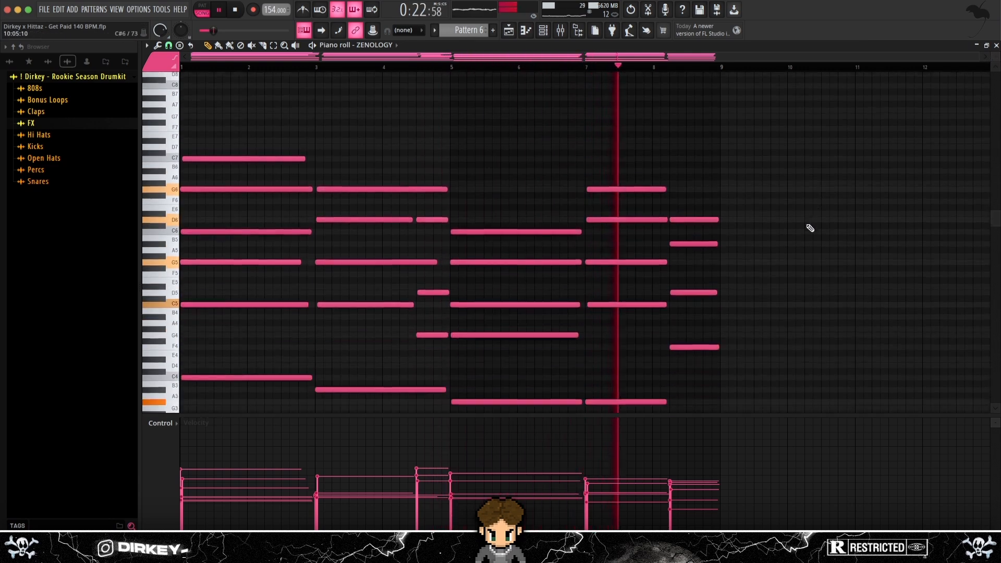
{"action": "key", "text": "space"}
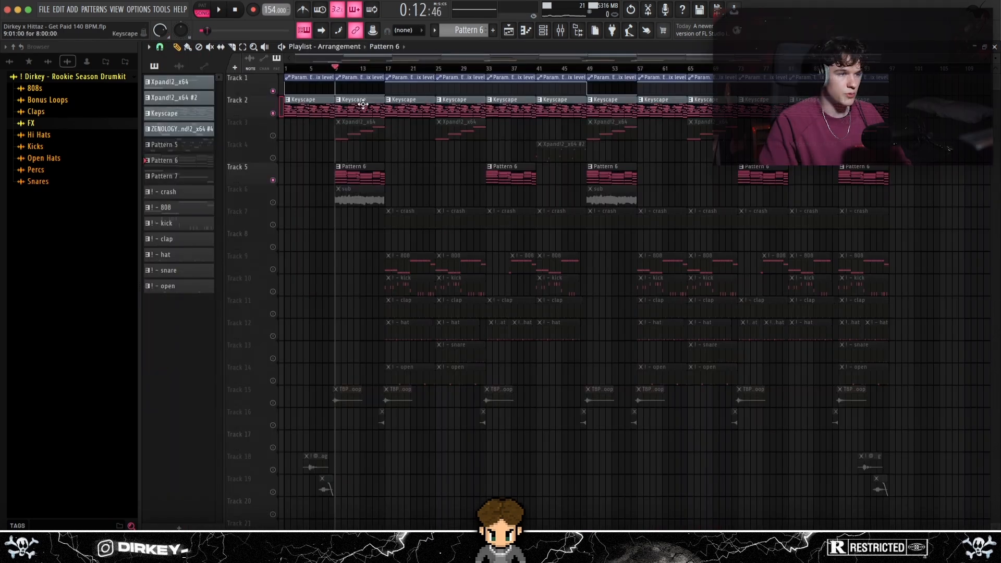
Step: Paste a copy of all Keyscape notes over the ZENOLOGY notes in Pattern 6 for comparison, and undo the paste
{"action": "double_click", "coordinate": [362, 104]}
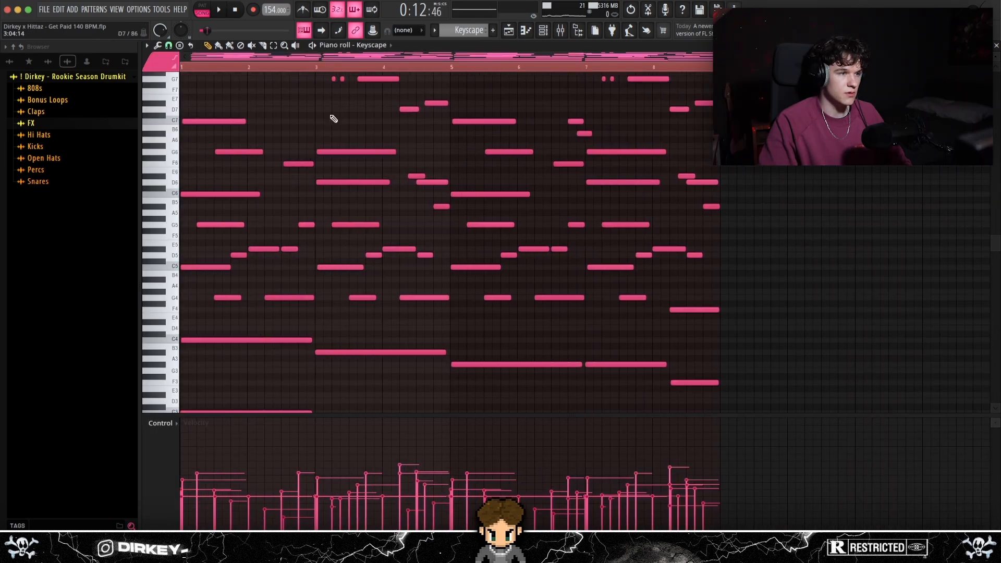
{"action": "key", "text": "super+a"}
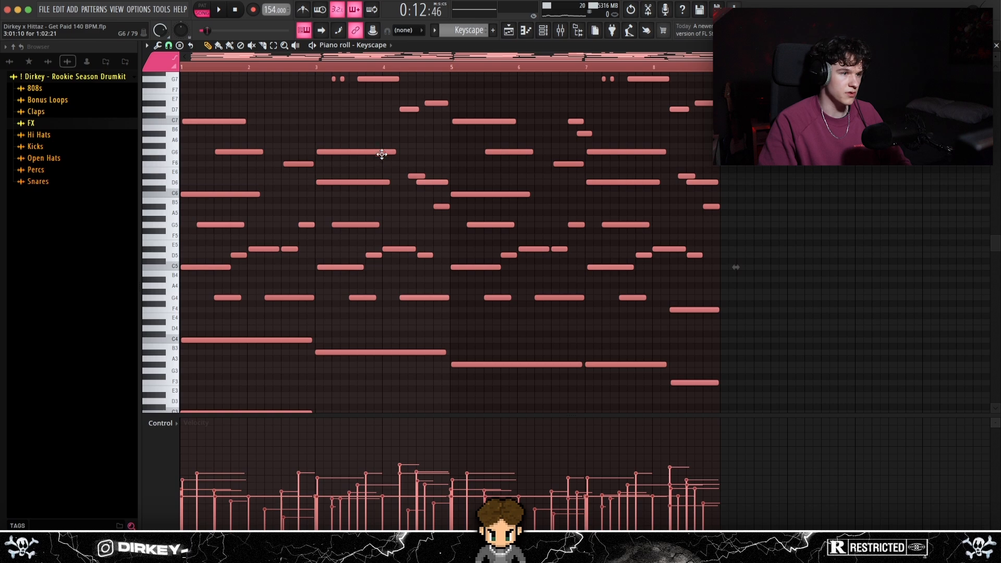
{"action": "key", "text": "Escape"}
{"action": "double_click", "coordinate": [351, 179]}
{"action": "left_click_drag", "start_coordinate": [376, 56], "coordinate": [282, 104]}
{"action": "key", "text": "super+v"}
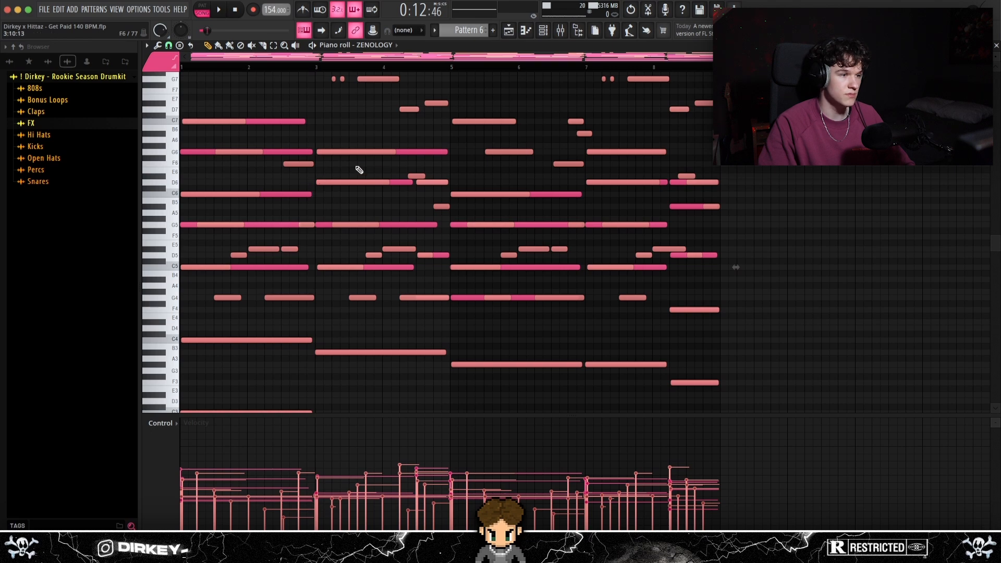
{"action": "key", "text": "super+z"}
{"action": "key", "text": "Escape"}
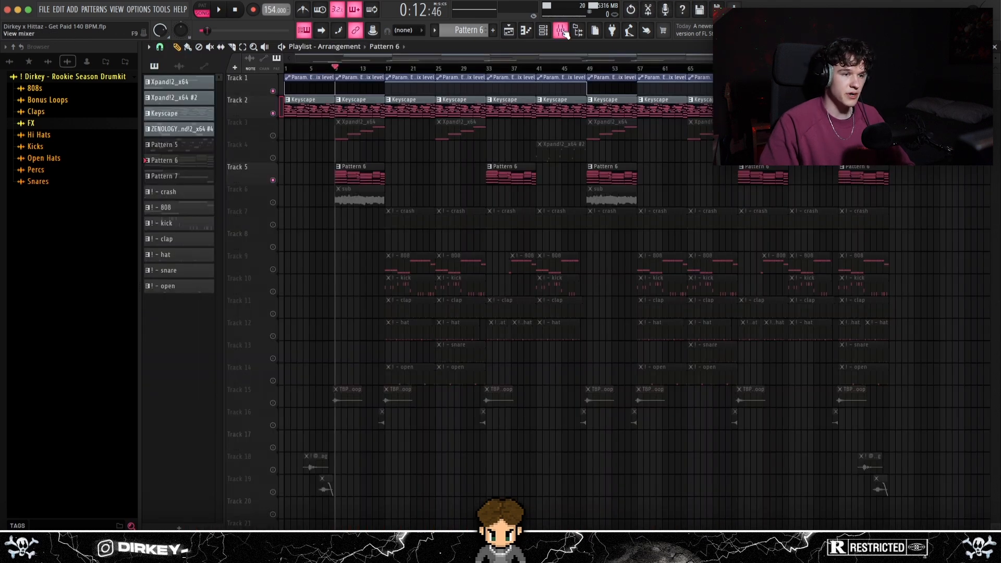
Step: Examine the first effect on the ZENOLOGY mixer track, Insert 18
{"action": "left_click", "coordinate": [562, 33]}
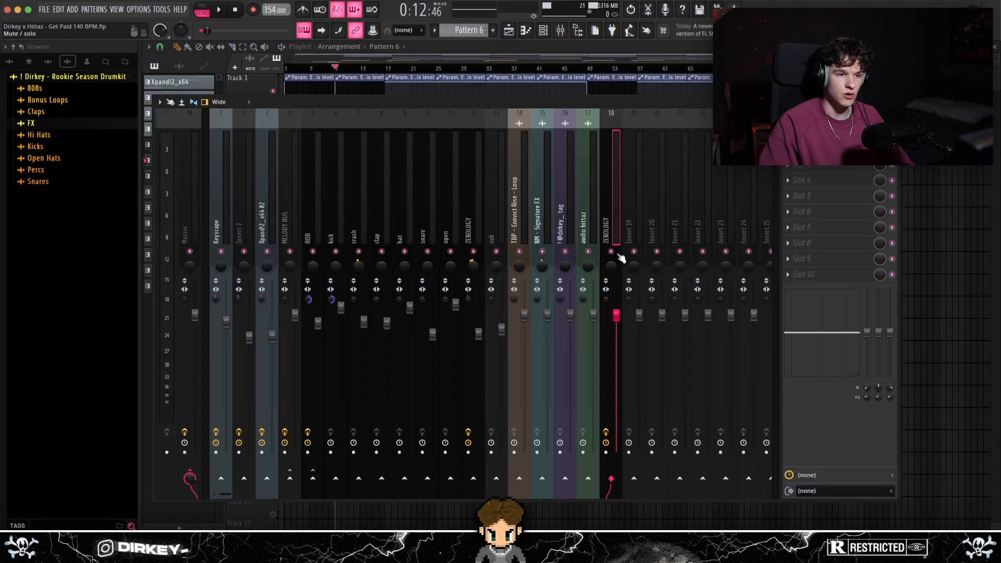
{"action": "left_click", "coordinate": [813, 133]}
{"action": "left_click_drag", "start_coordinate": [366, 174], "coordinate": [391, 156]}
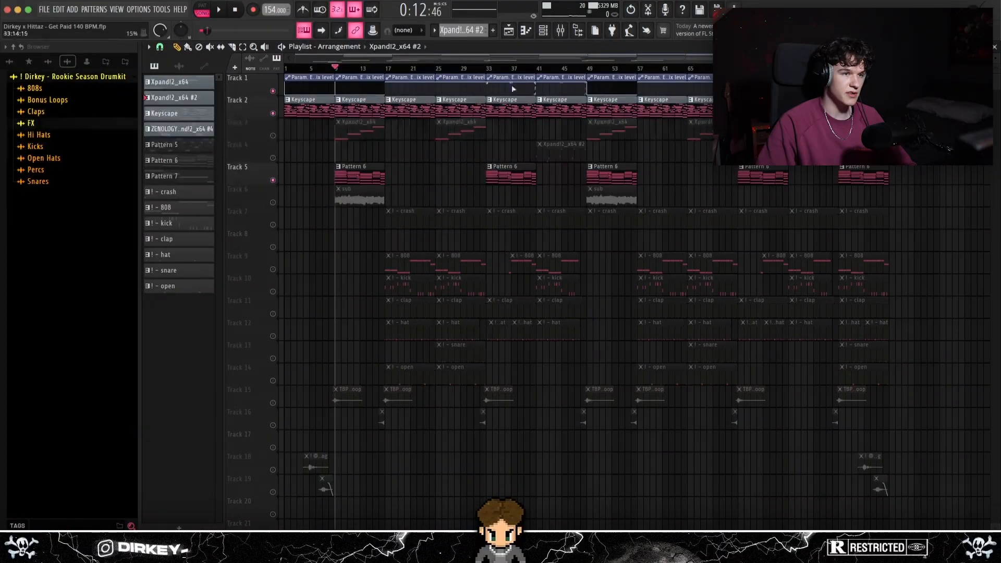
Step: Check the Celeste patch loaded in the Xpand!2_x64 #2 instrument
{"action": "left_click", "coordinate": [546, 33]}
{"action": "left_click", "coordinate": [379, 228]}
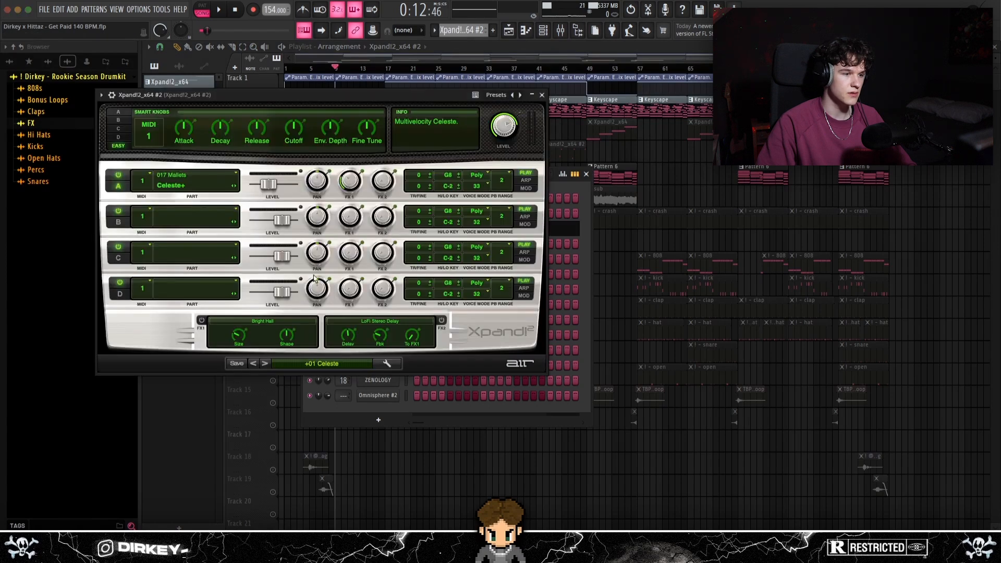
{"action": "key", "text": "Escape"}
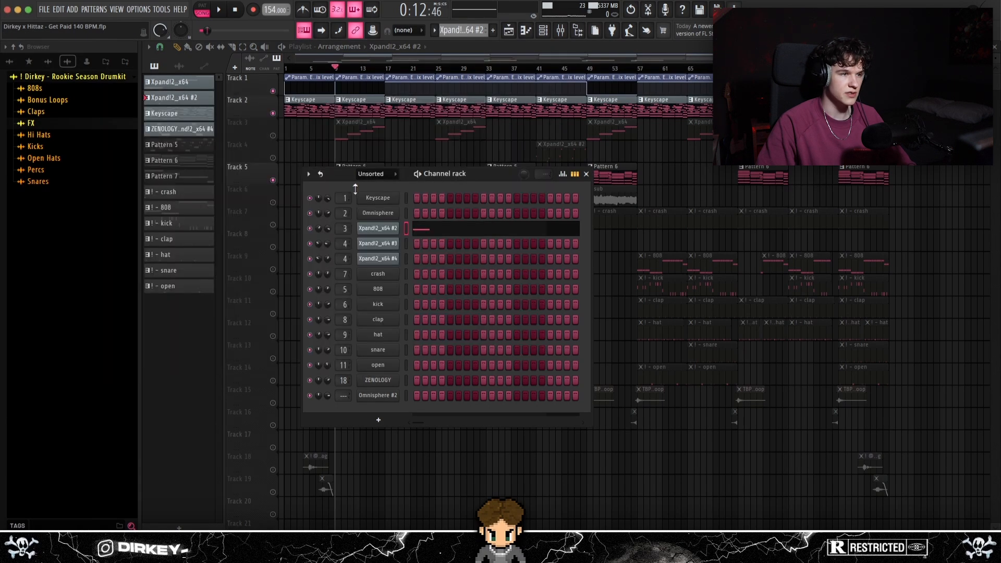
Step: Unmute playlist Track 4 and move its Xpand!2_x64 #2 clip to bar 9
{"action": "left_click", "coordinate": [274, 158]}
{"action": "left_click_drag", "start_coordinate": [558, 154], "coordinate": [352, 154]}
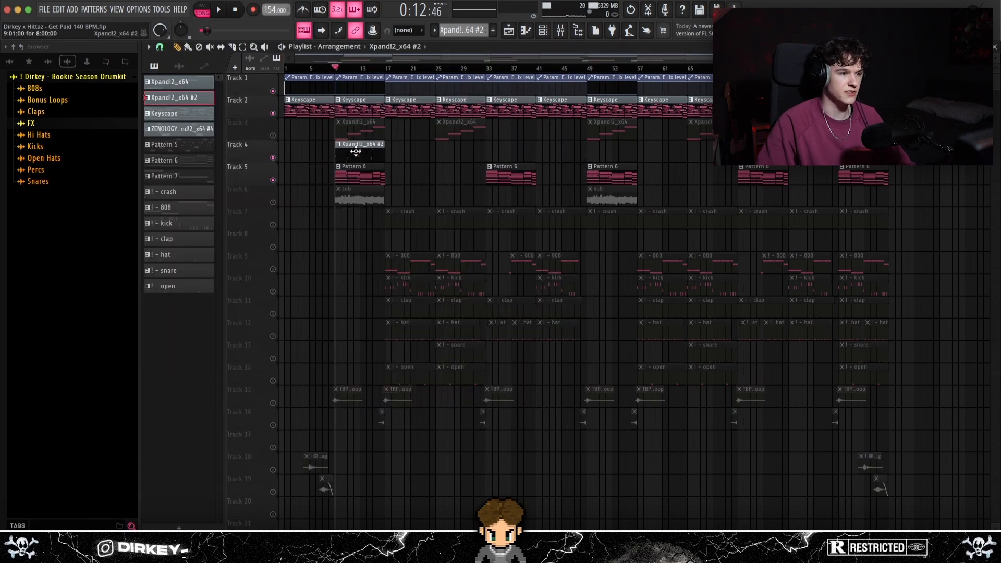
{"action": "double_click", "coordinate": [352, 155]}
{"action": "scroll", "coordinate": [380, 170], "scroll_direction": "up", "scroll_amount": 3}
{"action": "key", "text": "Escape"}
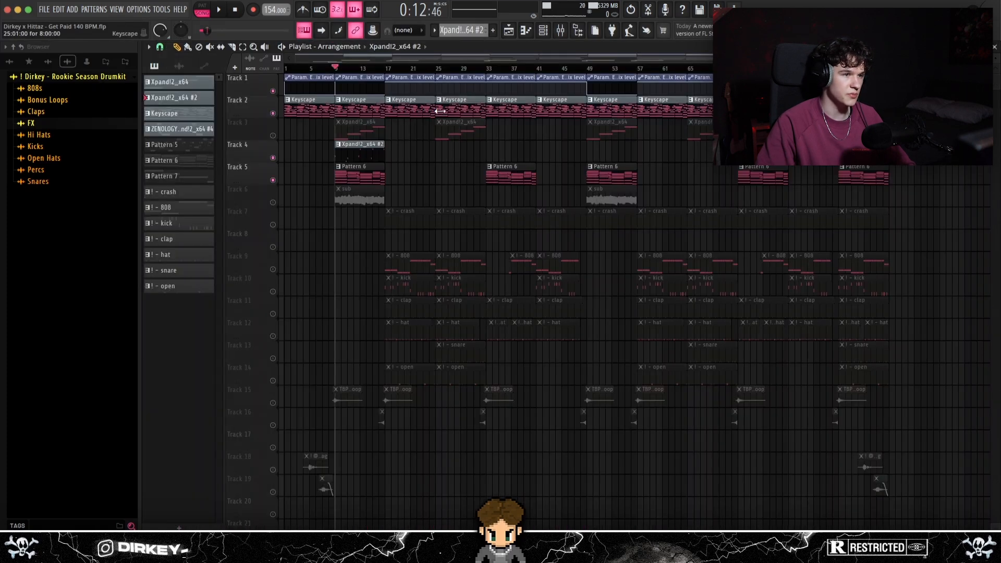
Step: Play the Xpand!2_x64 #2 pattern in the piano roll and return its clip to bar 41 on Track 4
{"action": "double_click", "coordinate": [352, 157]}
{"action": "key", "text": "space"}
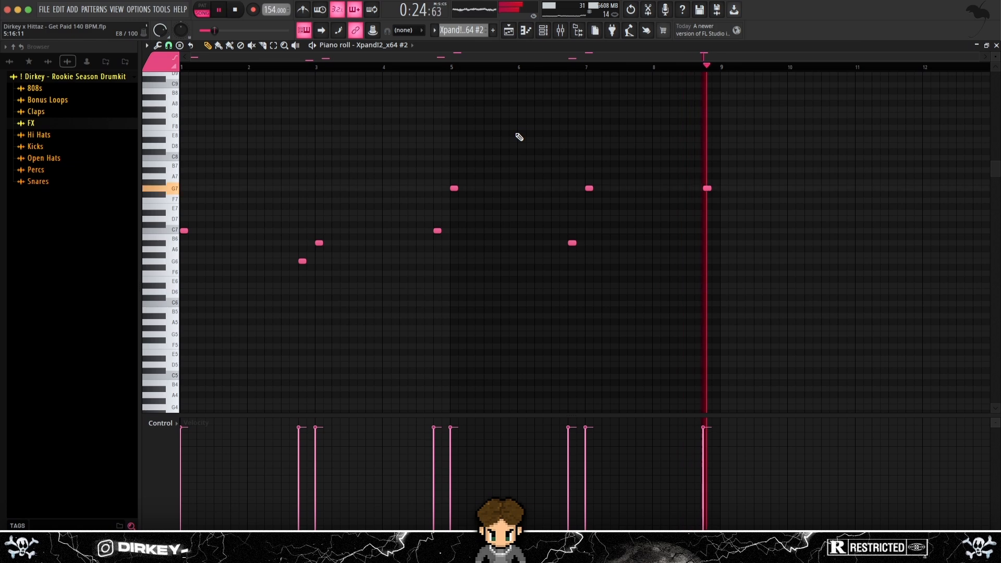
{"action": "key", "text": "space"}
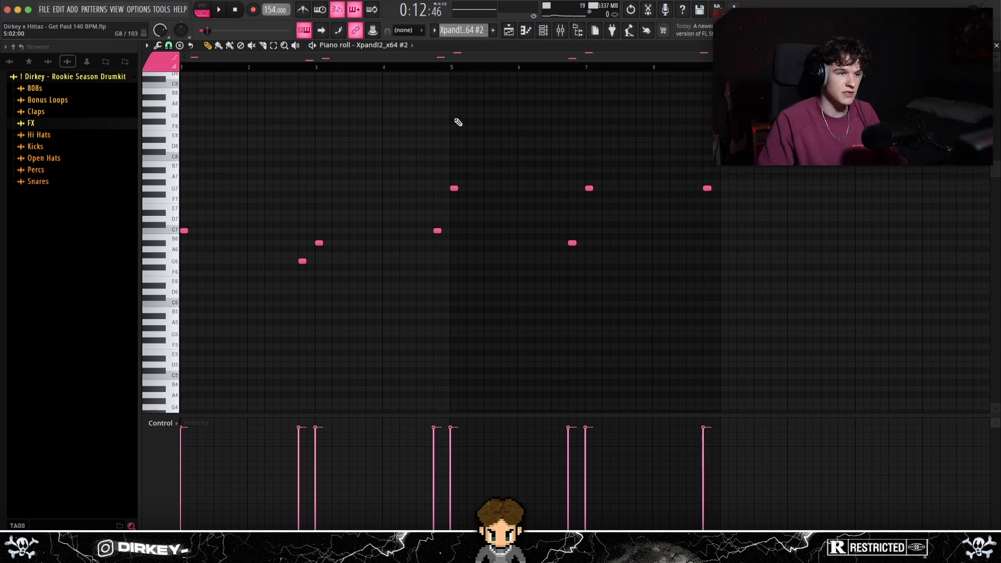
{"action": "key", "text": "Escape"}
{"action": "left_click_drag", "start_coordinate": [535, 119], "coordinate": [570, 103]}
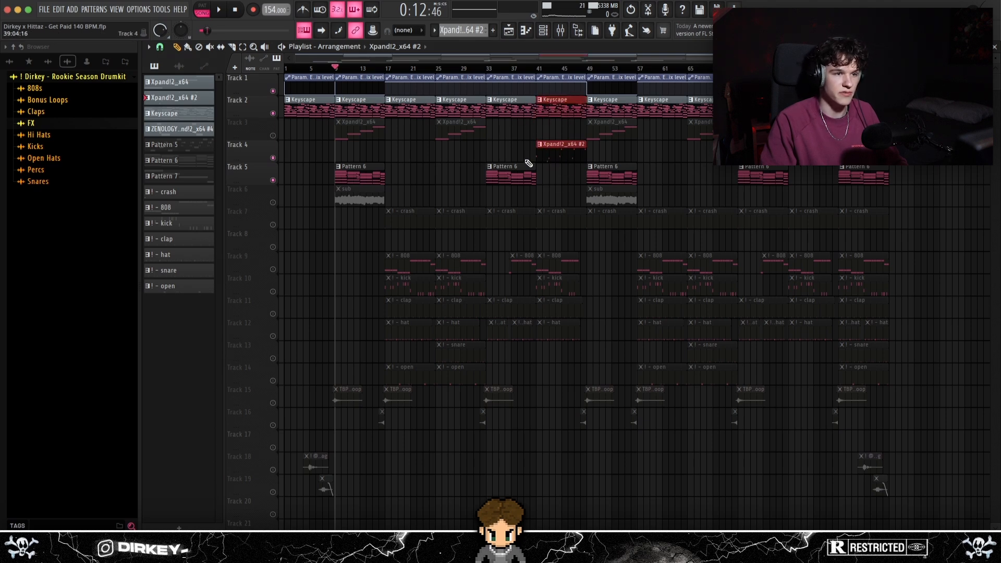
Step: Examine the Fruity Parametric EQ 2, Fruity Delay 3, Fruity Chorus and Rev LX-24 settings on the Xpand!2_x64 #2 mixer track
{"action": "key", "text": "F9"}
{"action": "left_click", "coordinate": [827, 196]}
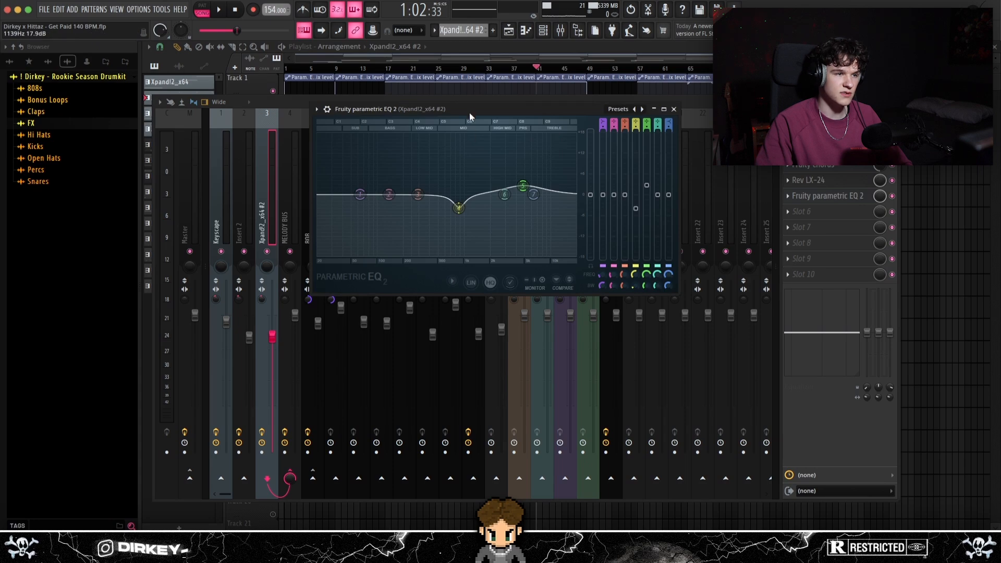
{"action": "left_click_drag", "start_coordinate": [468, 113], "coordinate": [477, 120]}
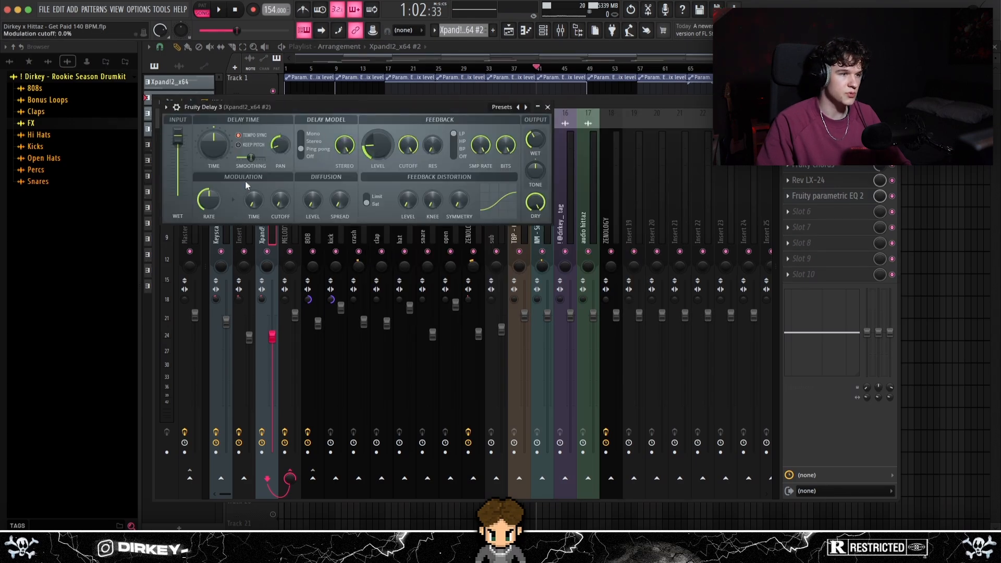
{"action": "left_click", "coordinate": [813, 165]}
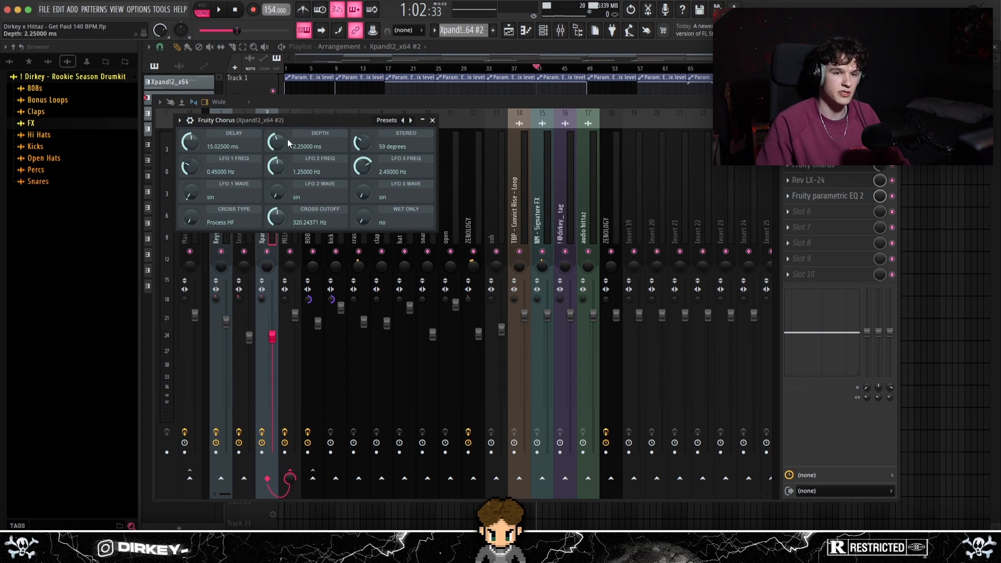
{"action": "left_click", "coordinate": [805, 179]}
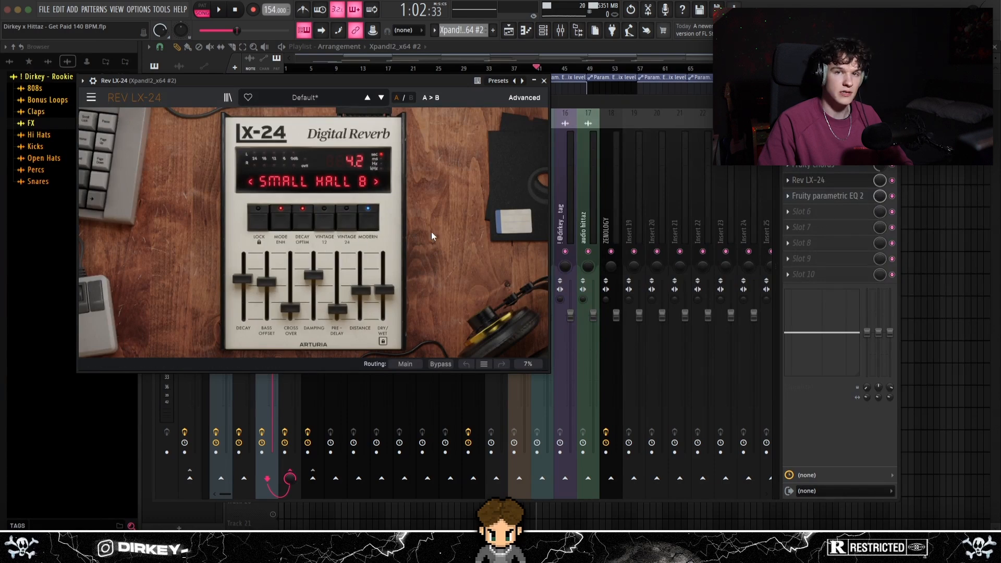
{"action": "left_click", "coordinate": [801, 197]}
{"action": "left_click", "coordinate": [816, 198]}
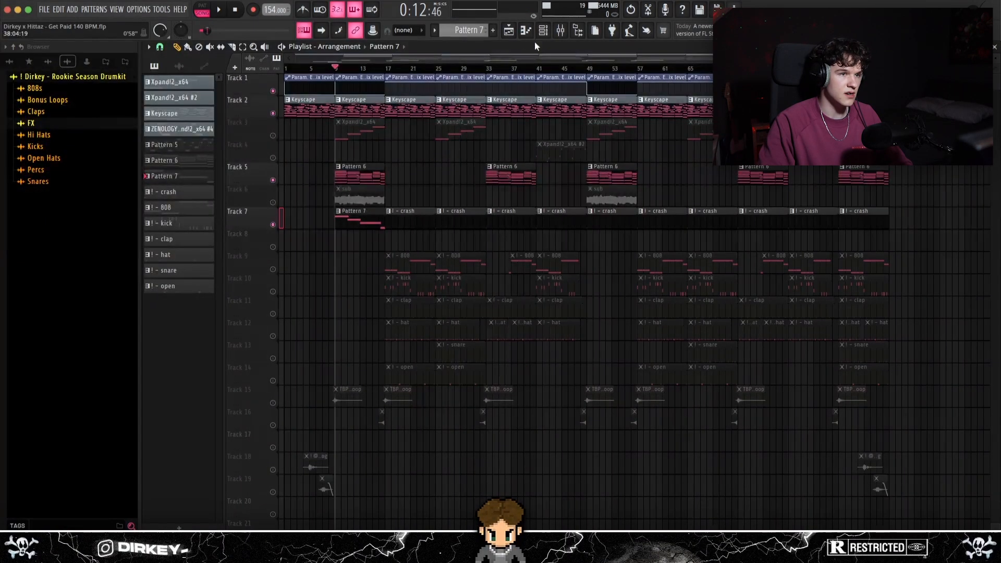
Step: Check the Growler Moog Bass patch loaded in the Omnisphere #2 instrument
{"action": "key", "text": "F6"}
{"action": "left_click", "coordinate": [387, 400]}
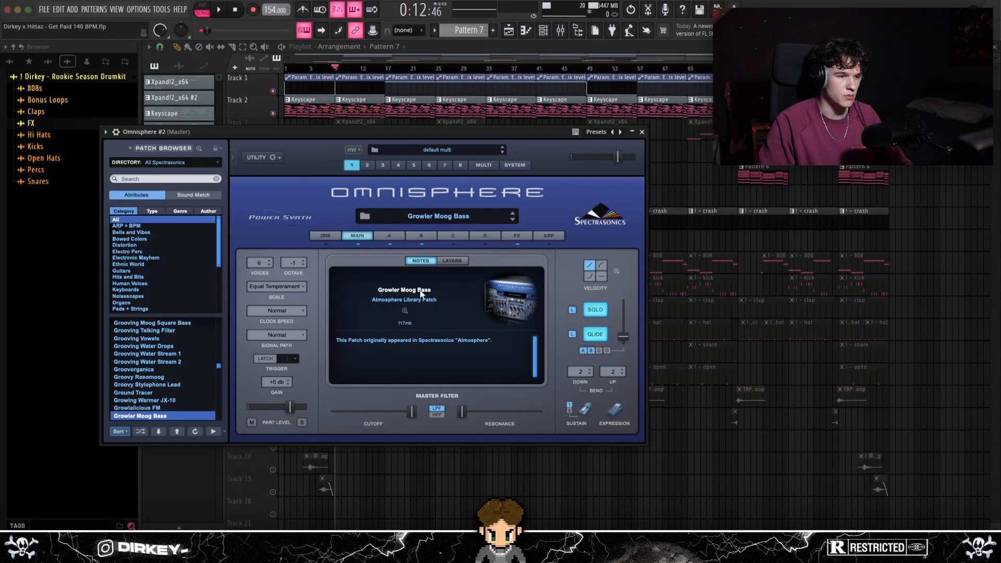
{"action": "key", "text": "Escape"}
{"action": "key", "text": "Escape"}
Step: Play Pattern 7 from Track 7 in the piano roll and point out its four long descending bass notes
{"action": "left_click", "coordinate": [274, 225]}
{"action": "left_click", "coordinate": [273, 225]}
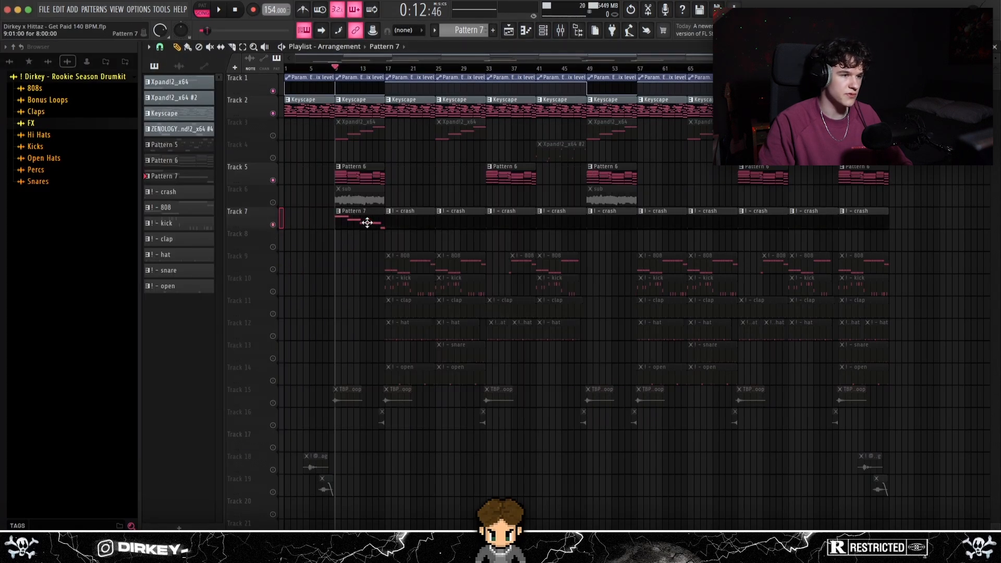
{"action": "double_click", "coordinate": [369, 224]}
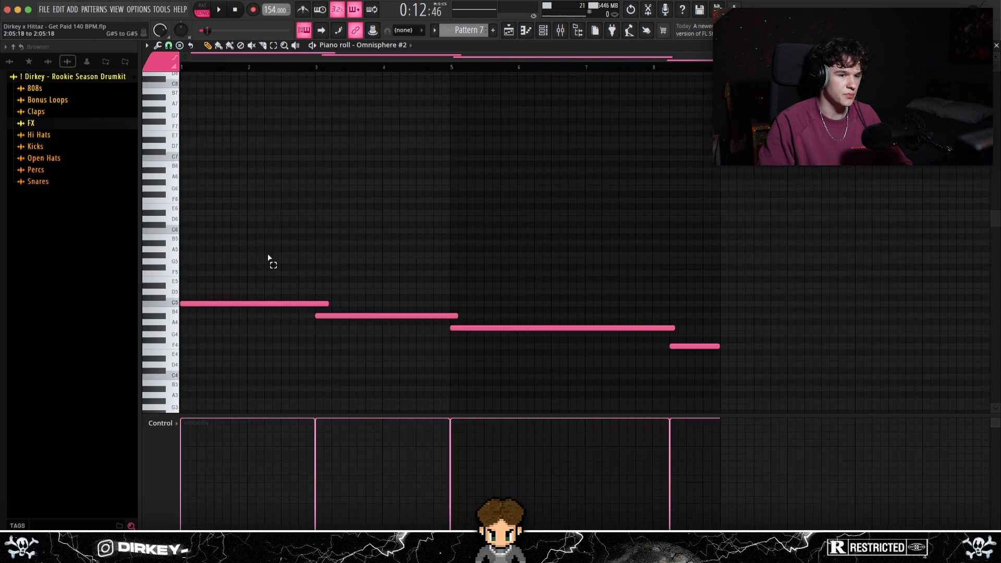
{"action": "key", "text": "space"}
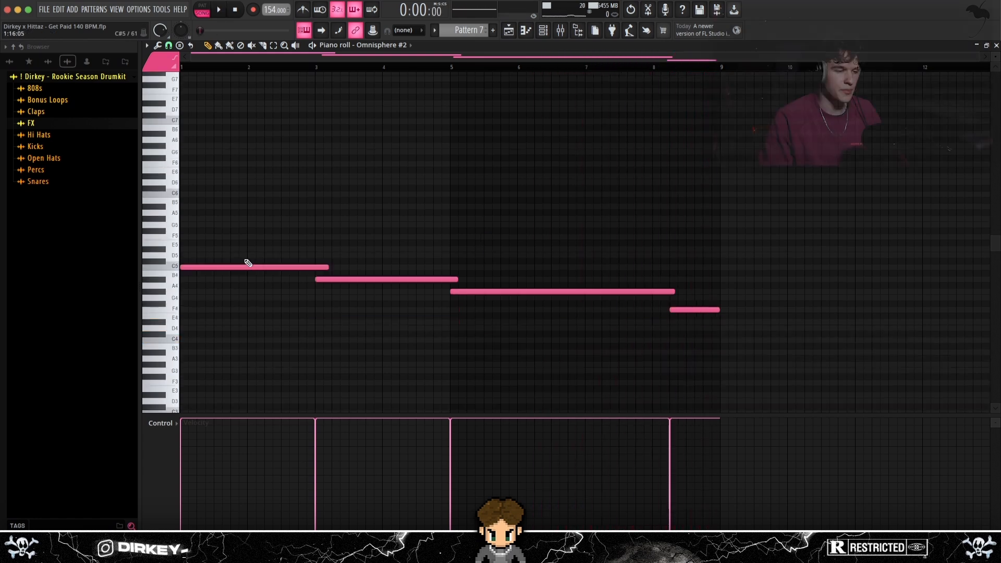
{"action": "left_click_drag", "start_coordinate": [212, 235], "coordinate": [686, 344]}
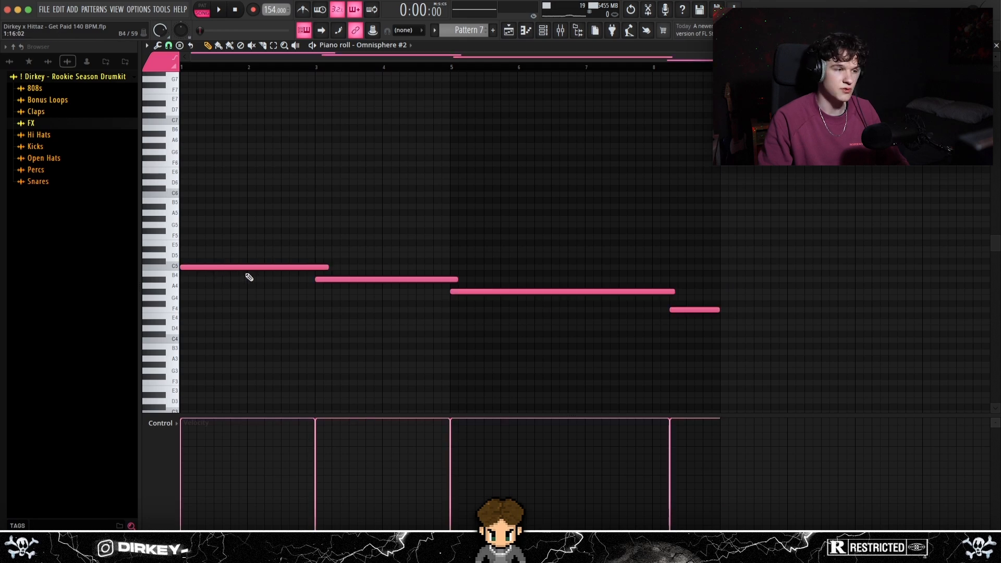
Step: Unmute playlist Track 6, open its sub audio clip and bring up the mixer
{"action": "key", "text": "F5"}
{"action": "left_click", "coordinate": [276, 203]}
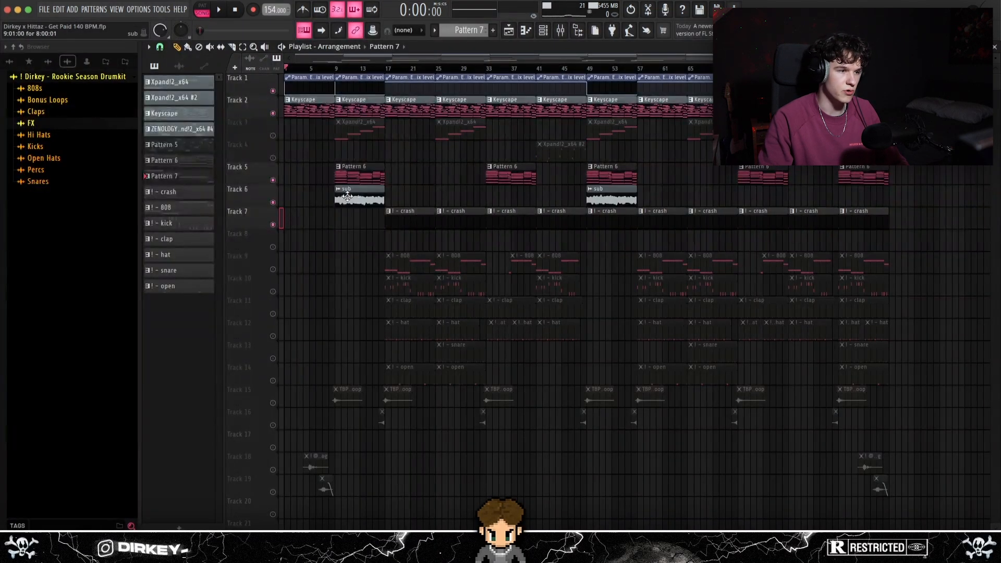
{"action": "double_click", "coordinate": [359, 197]}
{"action": "left_click", "coordinate": [563, 30]}
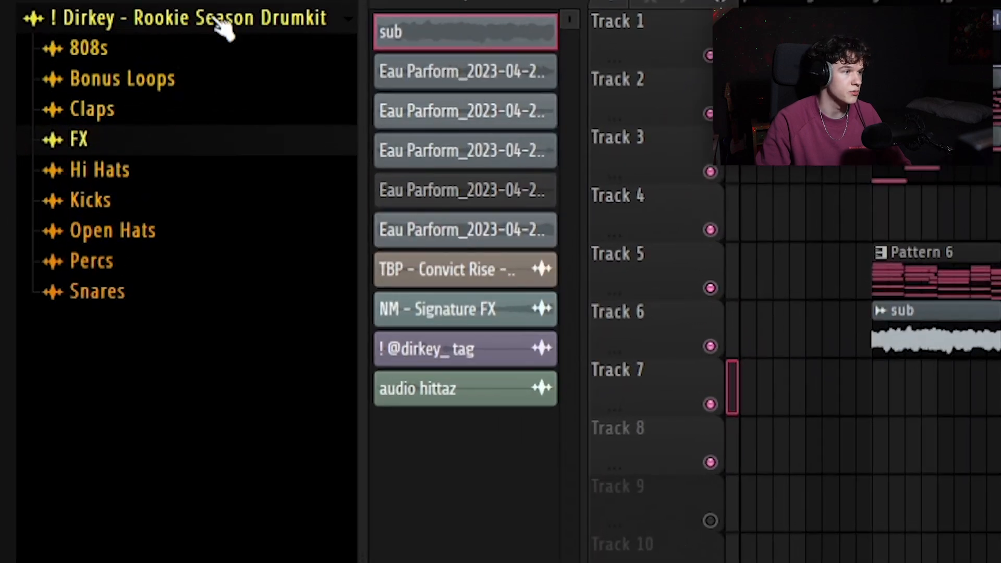
Step: Browse the sample folders of the Dirkey - Rookie Season Drumkit, including Hi Hats
{"action": "left_click", "coordinate": [130, 55]}
{"action": "left_click", "coordinate": [105, 342]}
{"action": "left_click", "coordinate": [91, 417]}
{"action": "left_click", "coordinate": [97, 376]}
{"action": "left_click", "coordinate": [99, 361]}
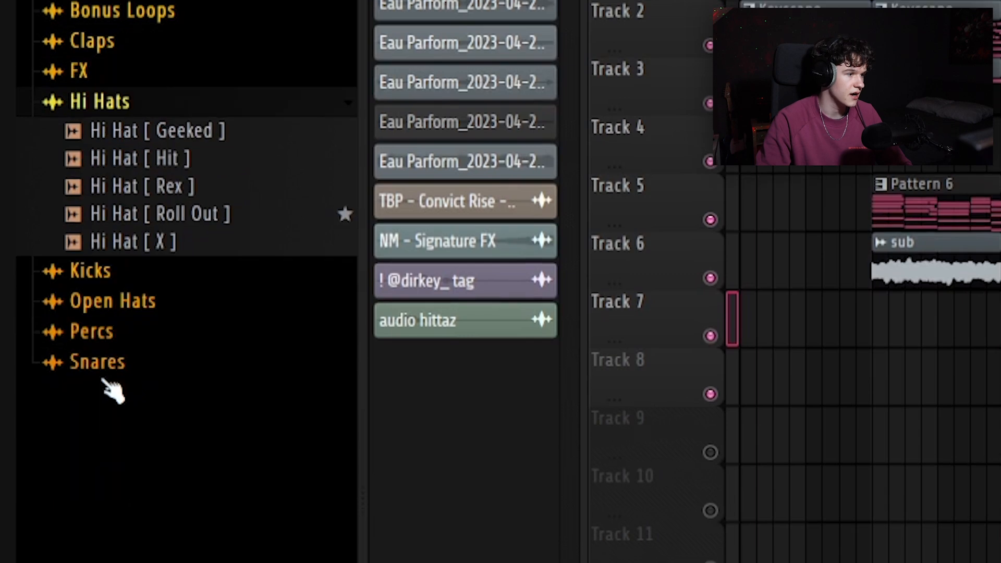
Step: Browse the Percs and Snares sample folders of the Dirkey - Rookie Season Drumkit
{"action": "left_click", "coordinate": [99, 258]}
{"action": "left_click", "coordinate": [102, 361]}
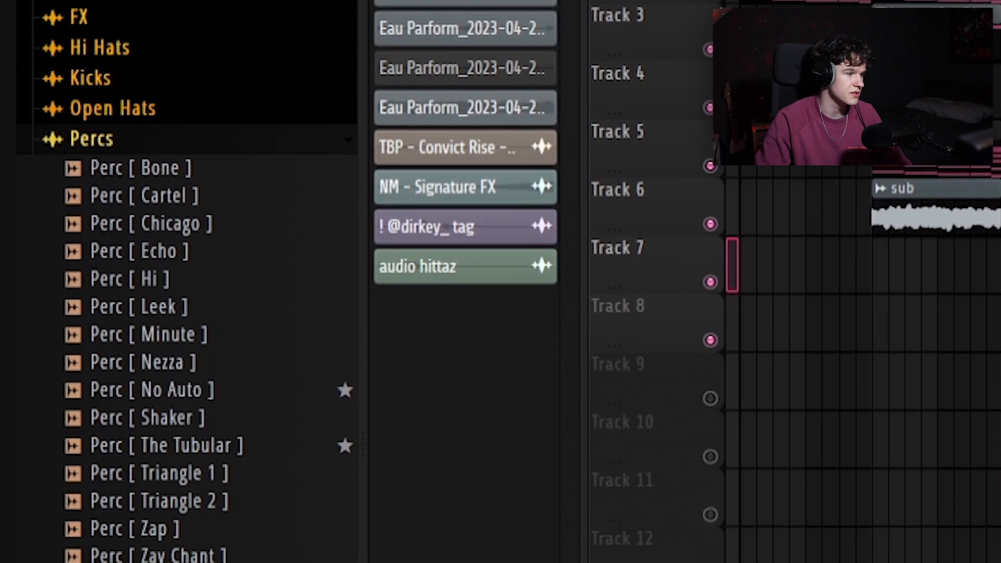
{"action": "left_click", "coordinate": [107, 561]}
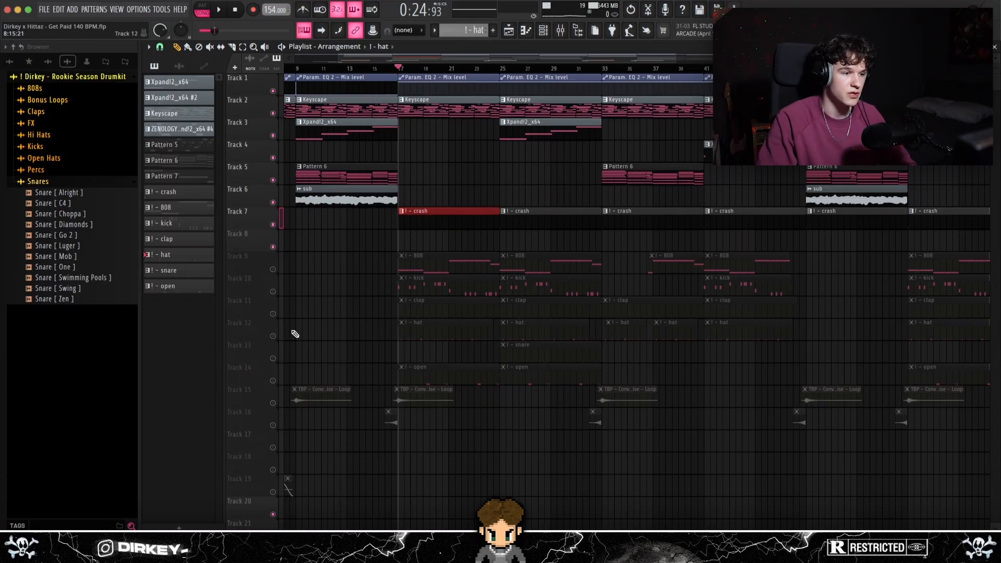
Step: Unmute the clap on Track 11 and the hat on Track 12, and open the hat pattern in the piano roll
{"action": "left_click", "coordinate": [272, 314]}
{"action": "left_click", "coordinate": [273, 336]}
{"action": "double_click", "coordinate": [451, 336]}
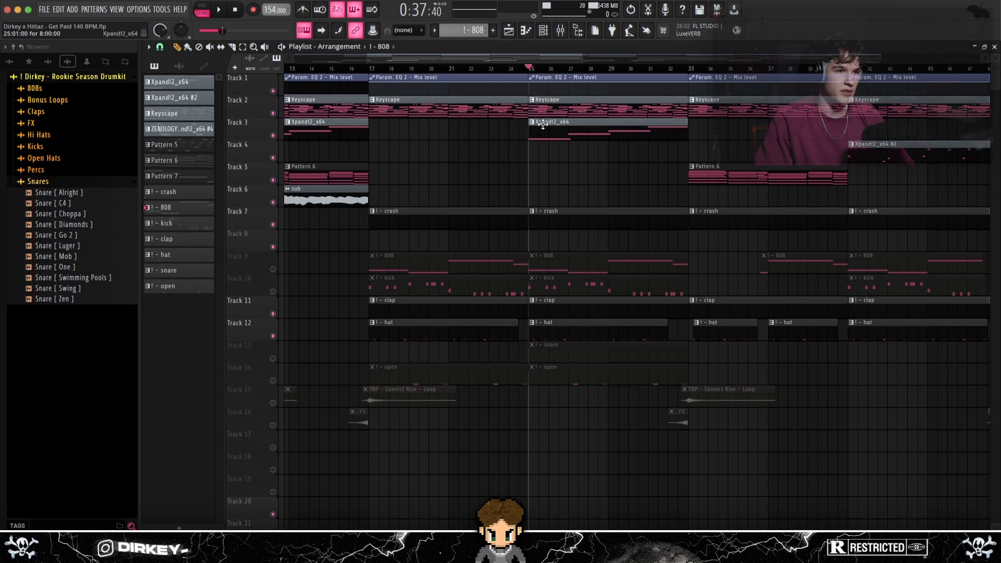
Step: Unmute the kick on Track 10 and review the 808 pattern in the piano roll from its first bar
{"action": "double_click", "coordinate": [588, 270]}
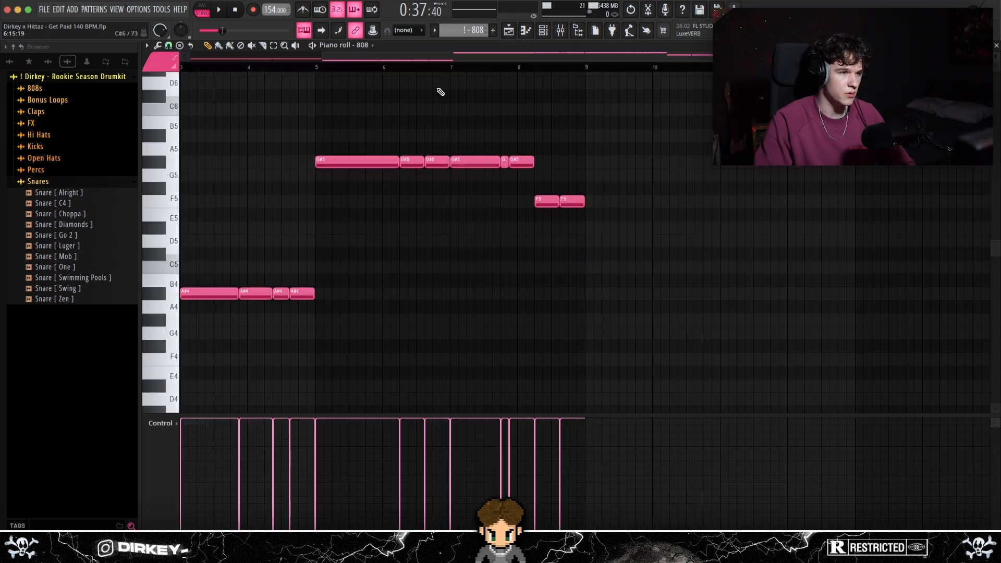
{"action": "key", "text": "Escape"}
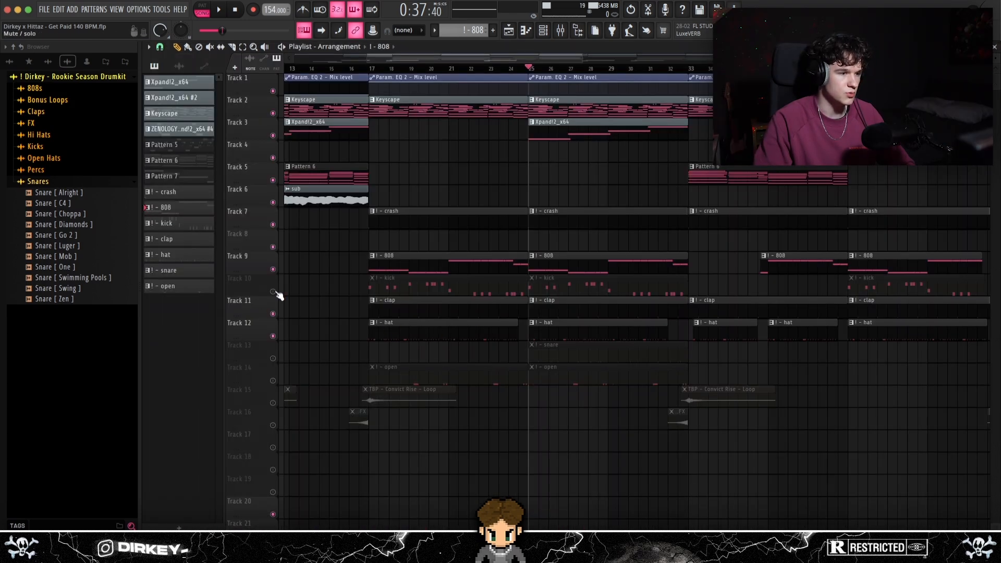
{"action": "left_click", "coordinate": [273, 292]}
{"action": "double_click", "coordinate": [572, 260]}
{"action": "scroll", "coordinate": [317, 65], "scroll_direction": "left", "scroll_amount": 3}
{"action": "left_click_drag", "start_coordinate": [320, 68], "coordinate": [178, 75]}
{"action": "key", "text": "space"}
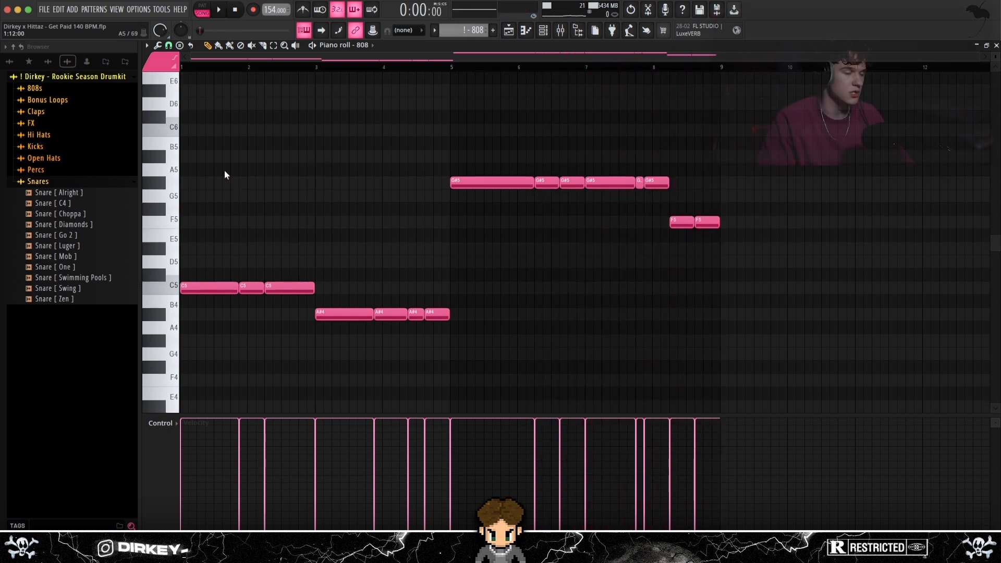
Step: Point out the 808 pattern's note groups, marking the low C5 and A#4 notes and the high G#5 and F5 notes
{"action": "left_click_drag", "start_coordinate": [205, 148], "coordinate": [689, 329]}
{"action": "left_click_drag", "start_coordinate": [208, 269], "coordinate": [488, 329]}
{"action": "left_click_drag", "start_coordinate": [423, 175], "coordinate": [703, 192]}
{"action": "left_click_drag", "start_coordinate": [656, 222], "coordinate": [716, 228]}
{"action": "left_click_drag", "start_coordinate": [209, 272], "coordinate": [485, 336]}
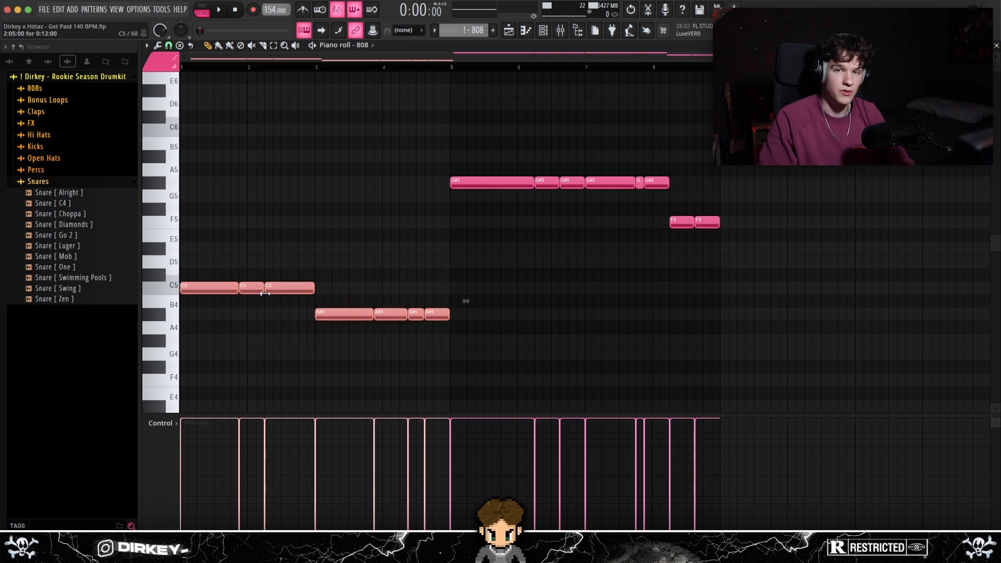
{"action": "left_click_drag", "start_coordinate": [623, 164], "coordinate": [663, 201]}
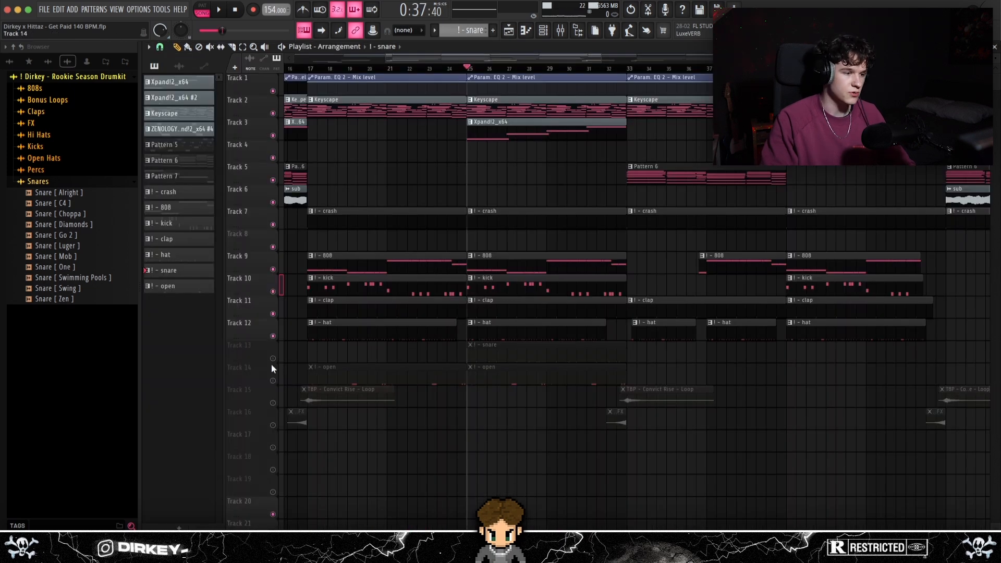
Step: Unmute the snare on Track 13 and play its pattern with the piano roll open
{"action": "left_click", "coordinate": [272, 358]}
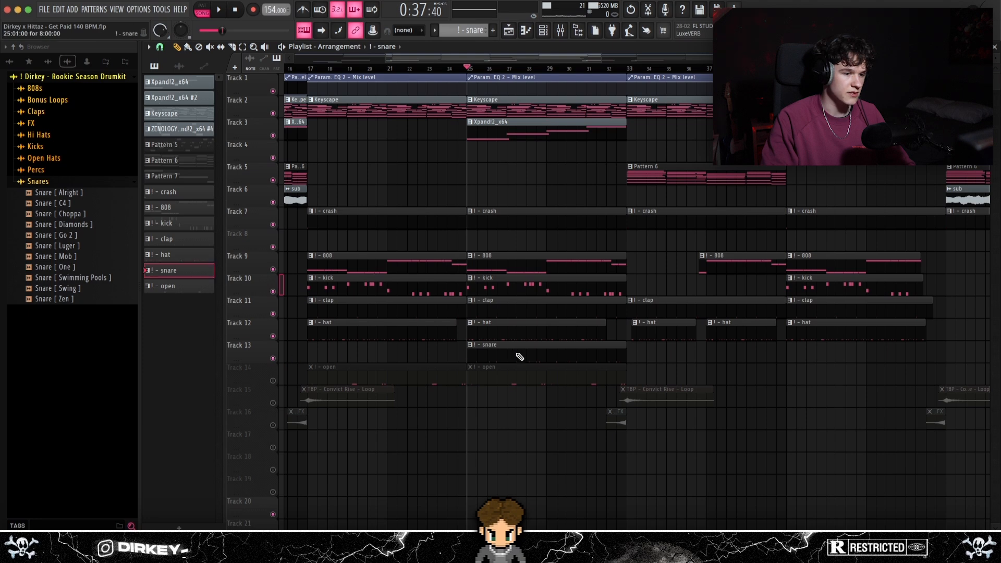
{"action": "double_click", "coordinate": [516, 354]}
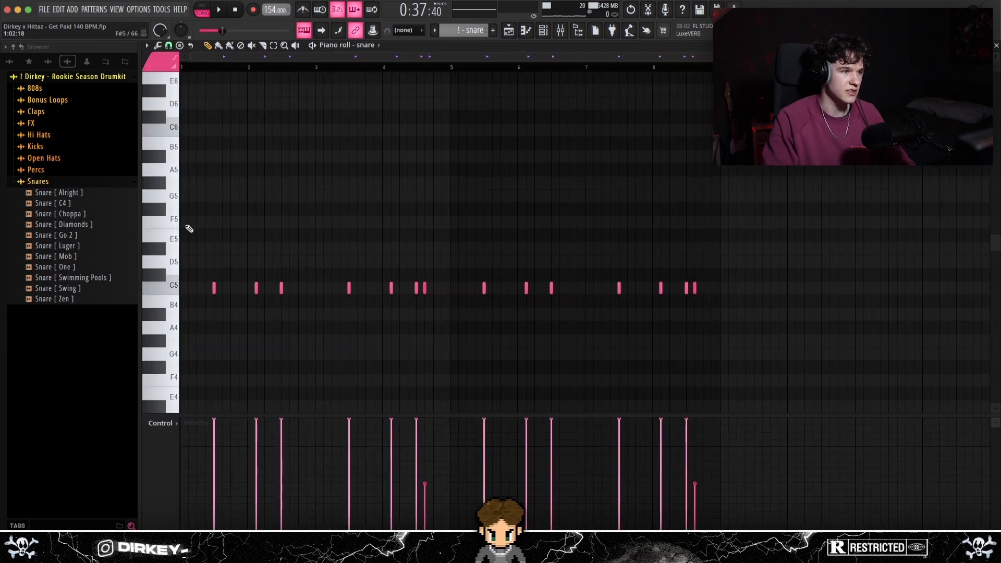
{"action": "key", "text": "space"}
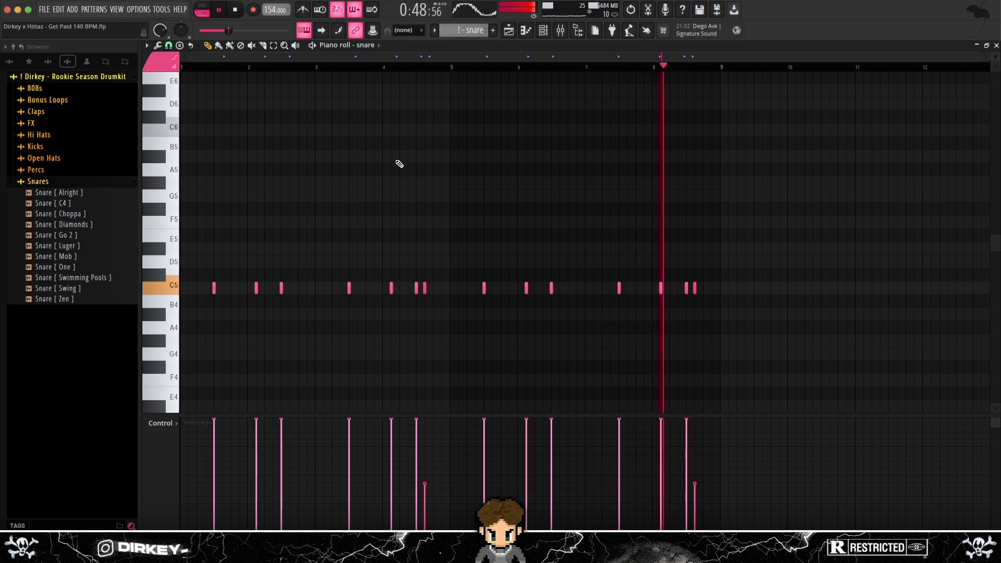
{"action": "key", "text": "space"}
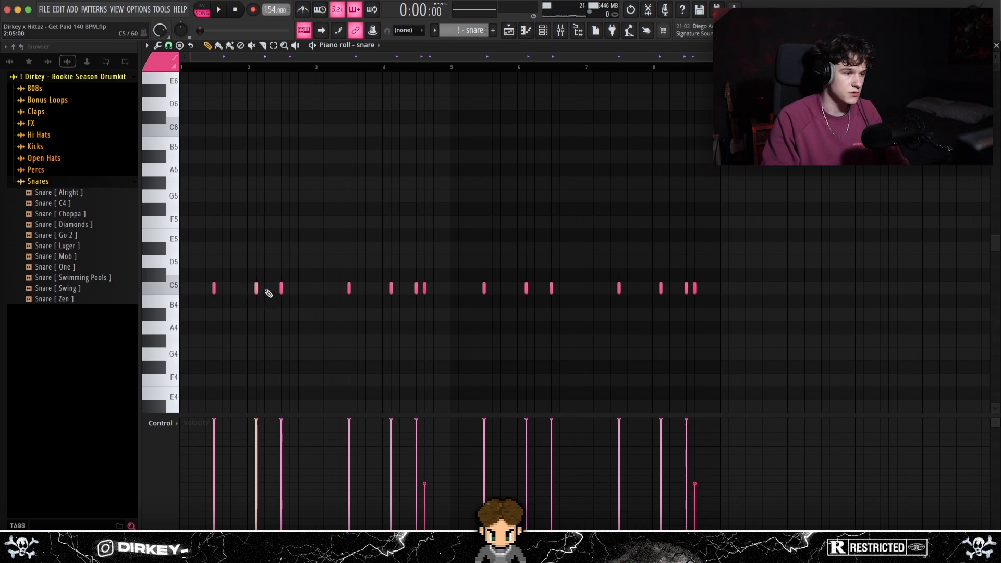
{"action": "key", "text": "F5"}
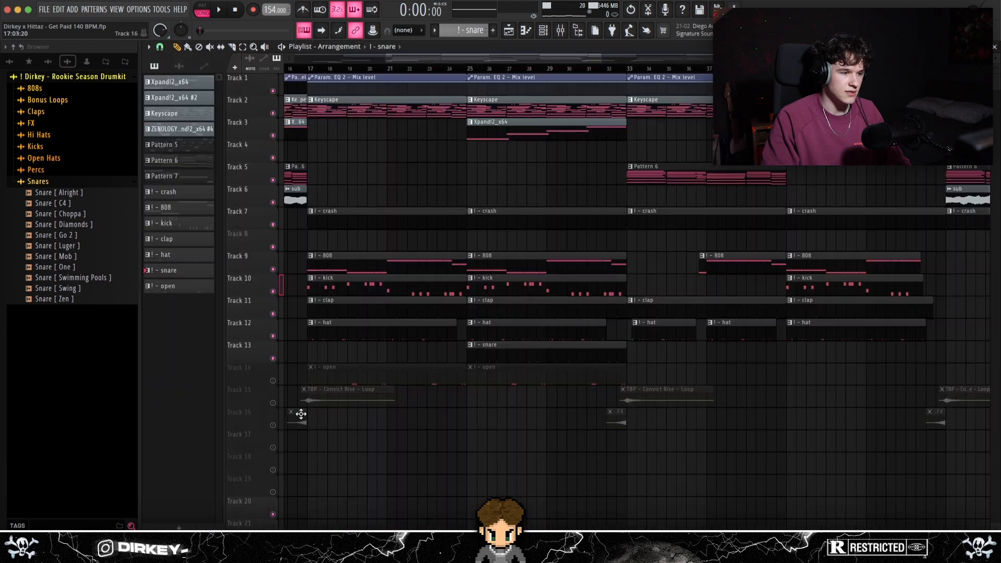
Step: Unmute the open hat on Track 14 and play its pattern with the piano roll open
{"action": "left_click", "coordinate": [274, 381]}
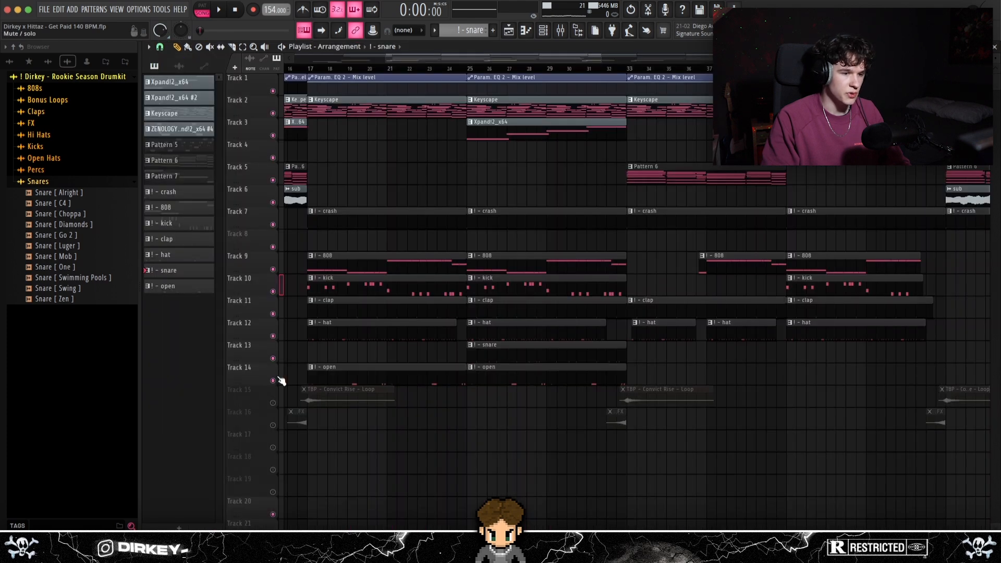
{"action": "double_click", "coordinate": [497, 375]}
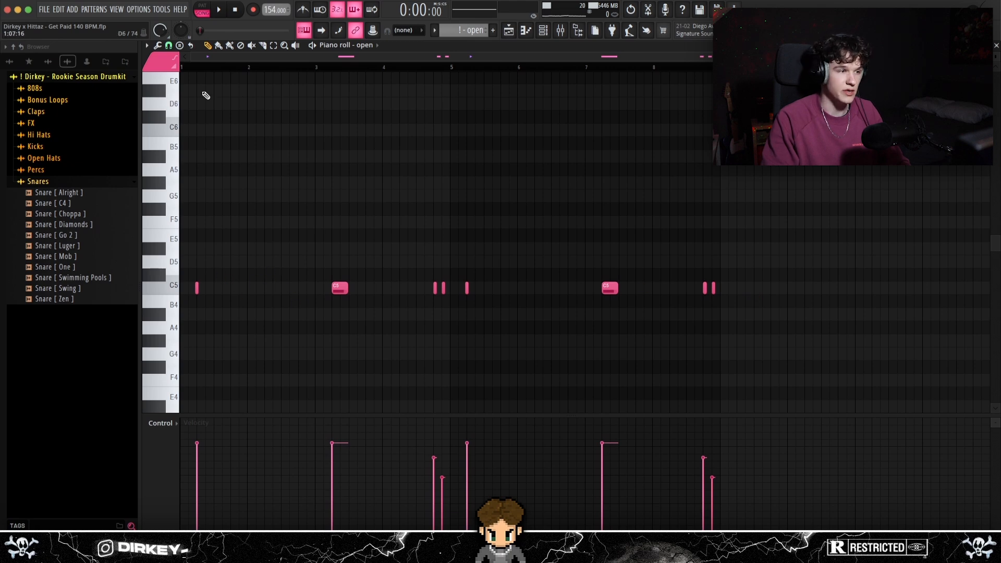
{"action": "key", "text": "space"}
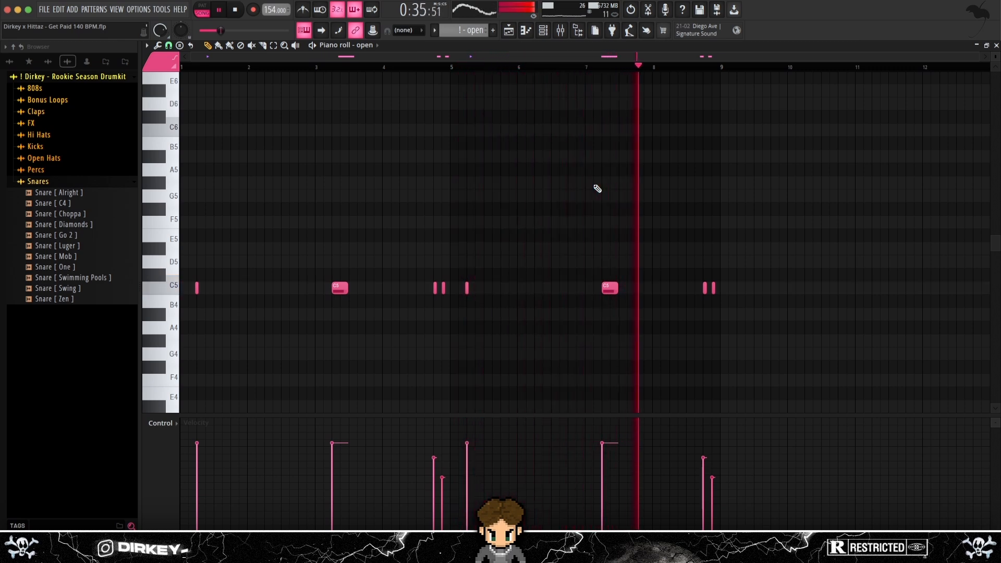
{"action": "key", "text": "space"}
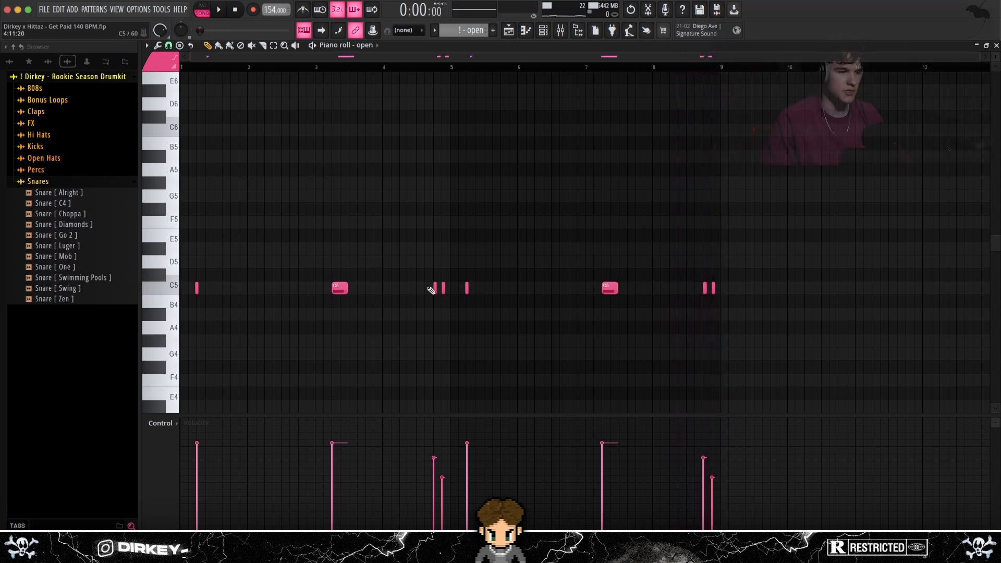
Step: Select the paired open hat notes ending bars 4 and 8, and switch the control lane from velocity to note panning
{"action": "left_click_drag", "start_coordinate": [422, 269], "coordinate": [453, 295]}
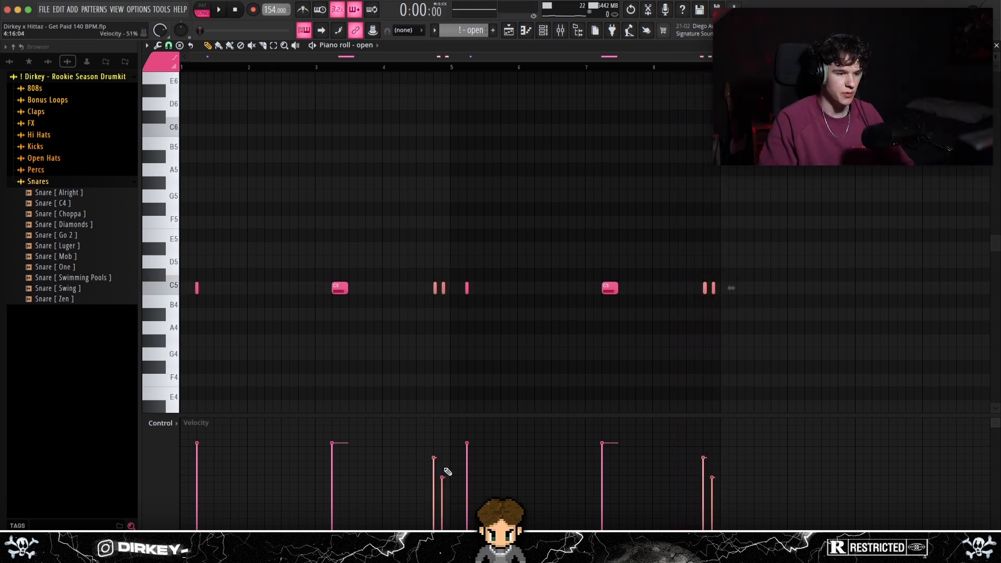
{"action": "left_click", "coordinate": [168, 424]}
{"action": "left_click", "coordinate": [173, 443]}
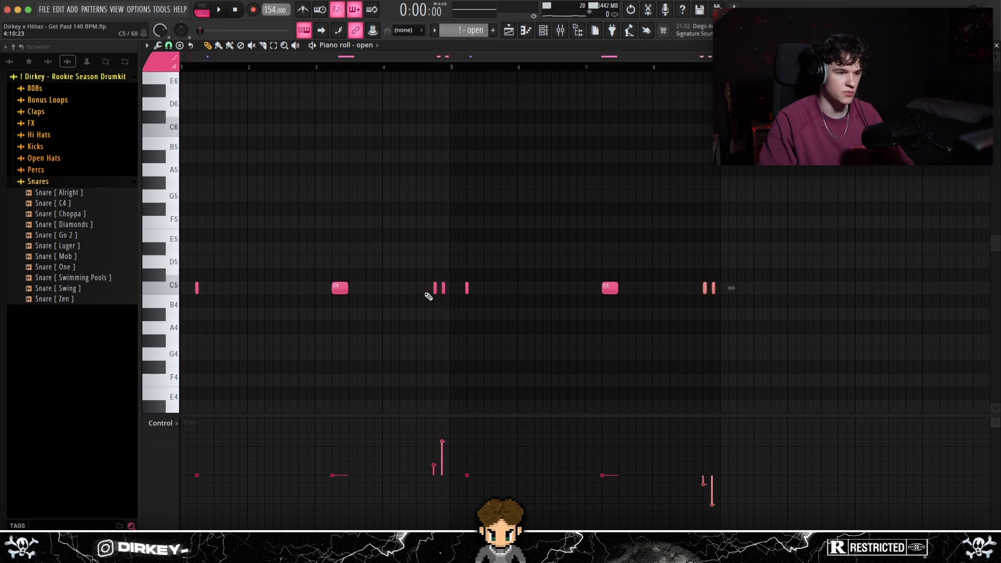
Step: Return to the playlist and unmute Track 15 with the TBP - Convict Rise loop clips
{"action": "key", "text": "F5"}
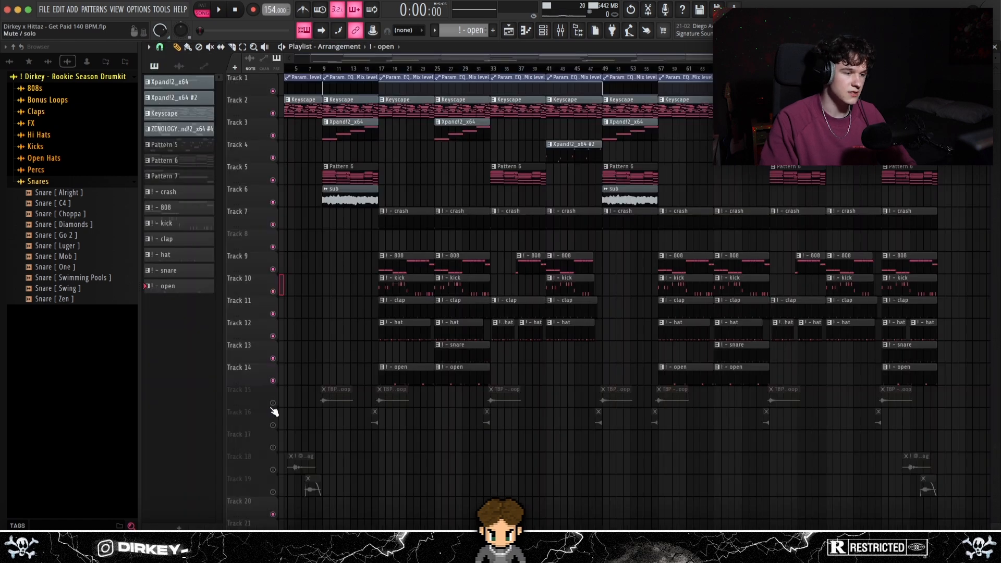
{"action": "left_click", "coordinate": [272, 404]}
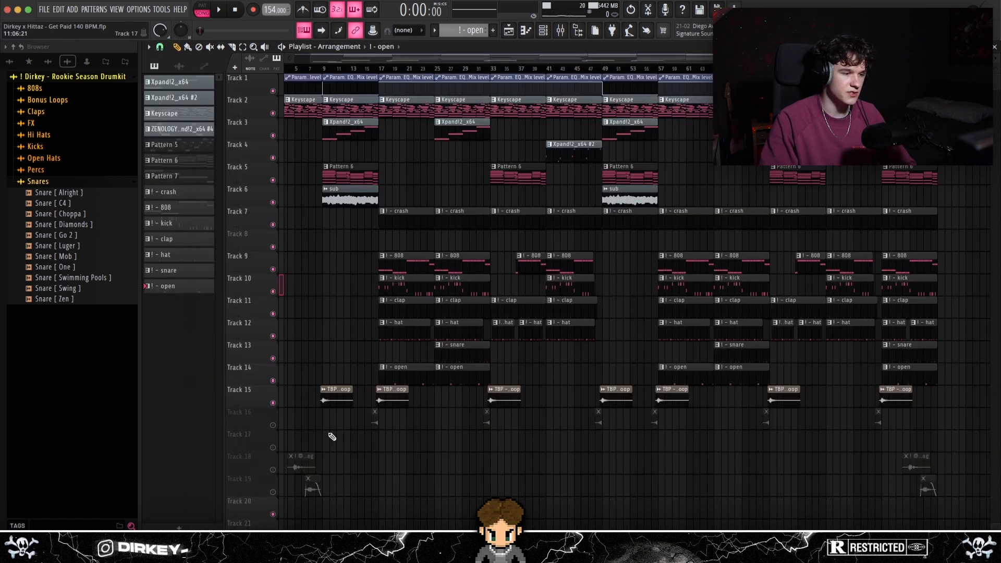